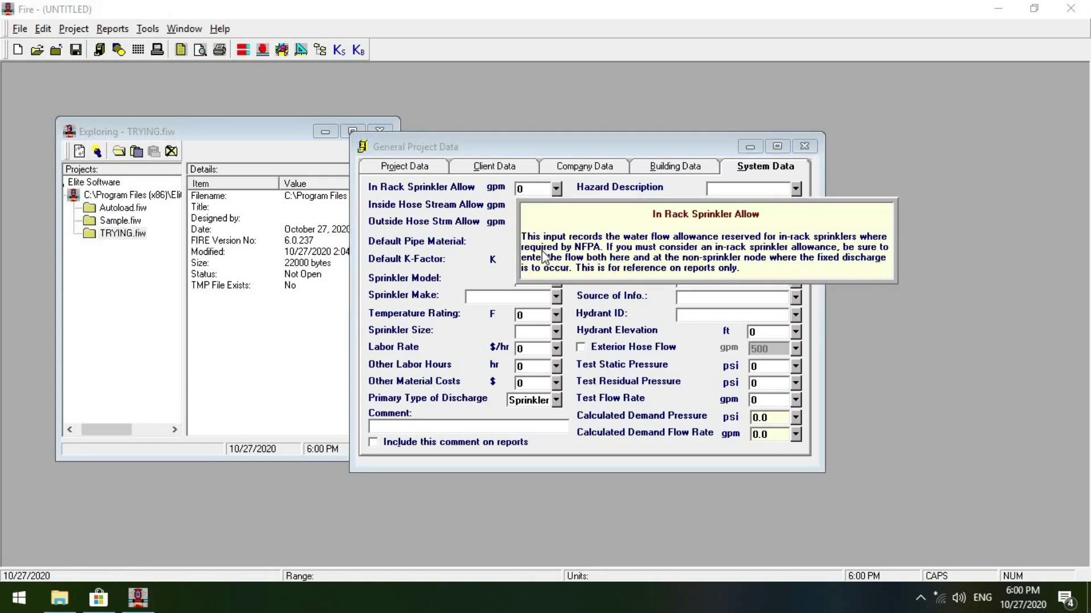
# Step: Read the field help for the in-rack sprinkler and inside hose stream allowances, and dismiss the Save File As dialog without saving
pyautogui.press('F1')
pyautogui.click(513, 237)
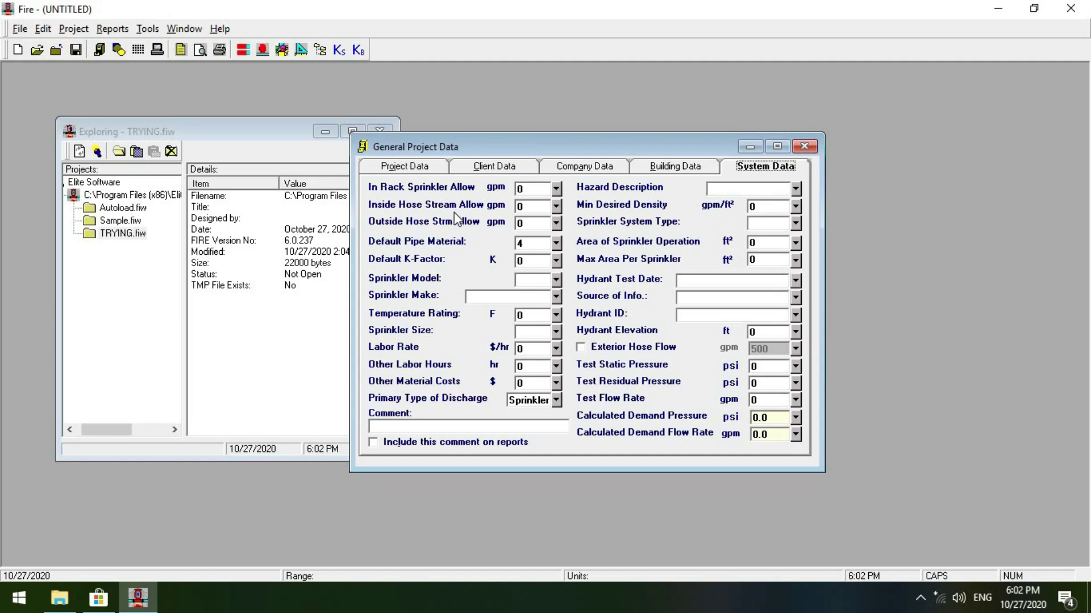
pyautogui.rightClick(556, 208)
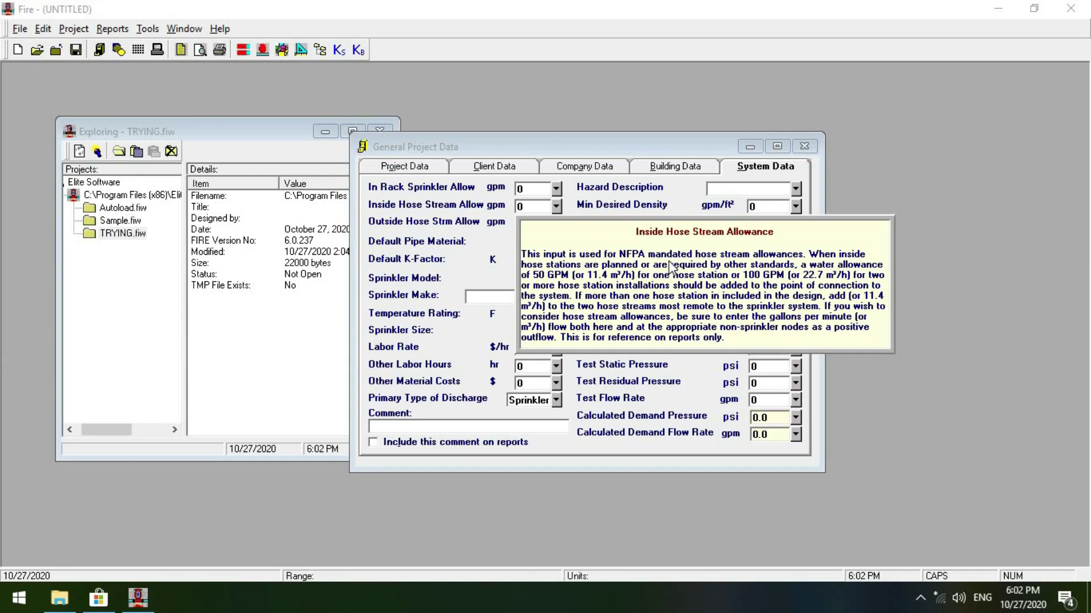
pyautogui.click(555, 203)
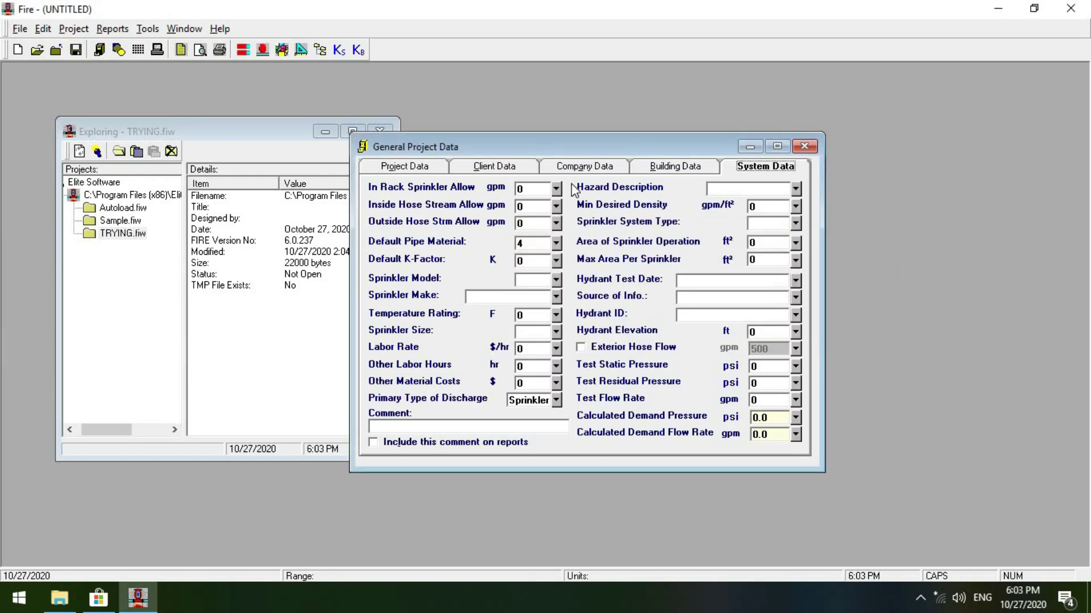
pyautogui.rightClick(554, 206)
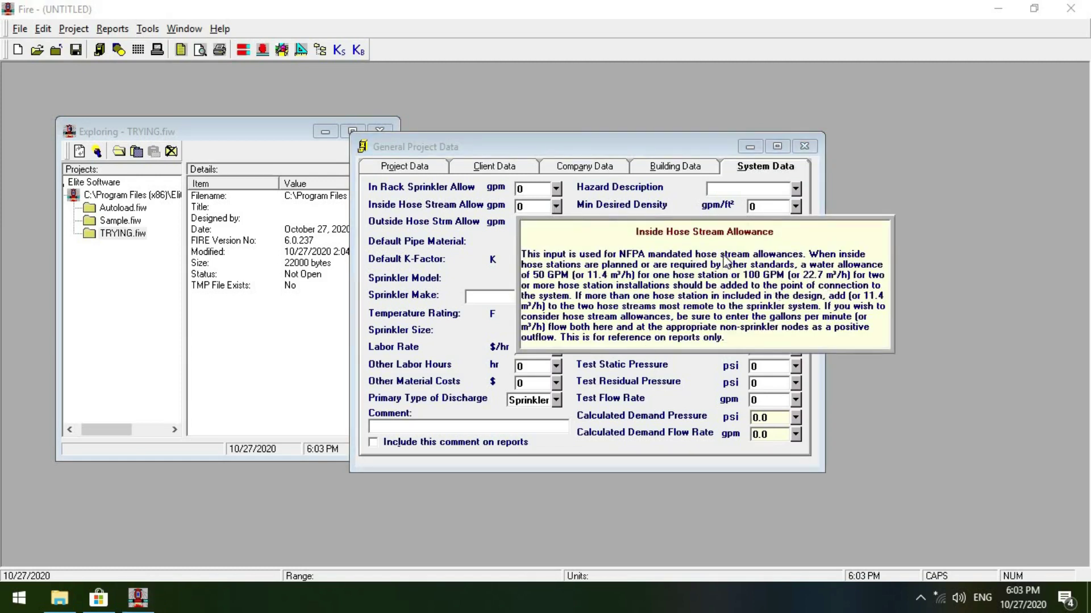
pyautogui.click(557, 215)
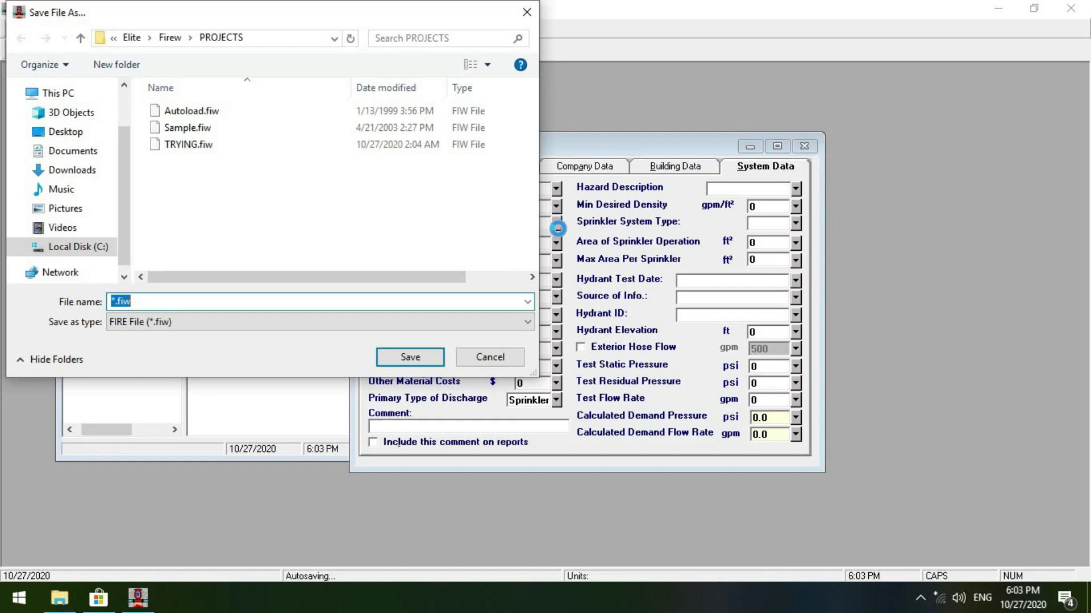
pyautogui.click(527, 13)
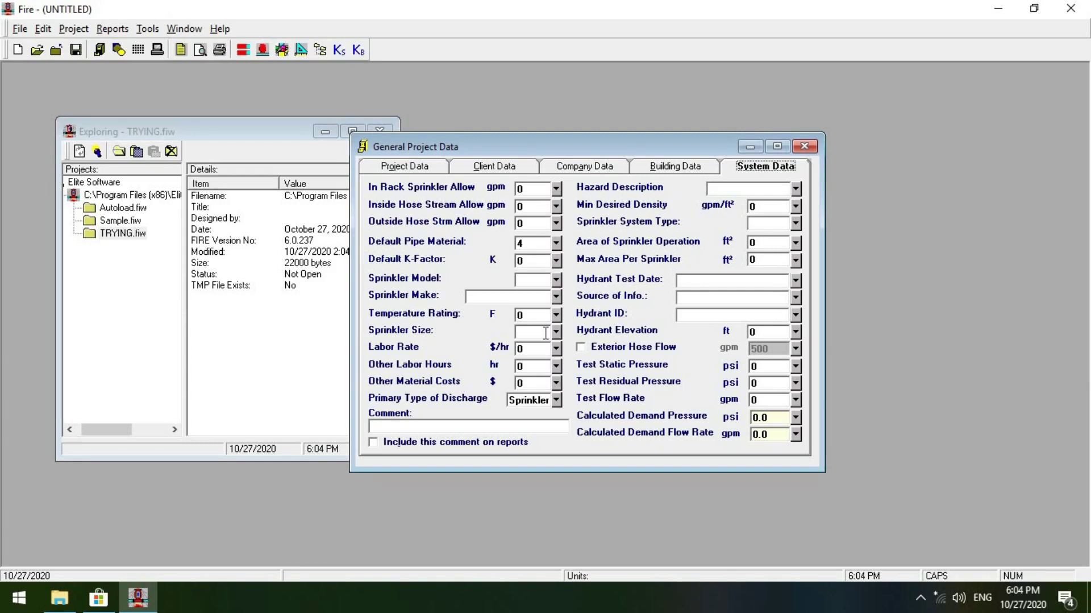
# Step: Look through the built-in pipe types and set the default pipe material to number 10, CPVC SDR 13.5
pyautogui.click(556, 244)
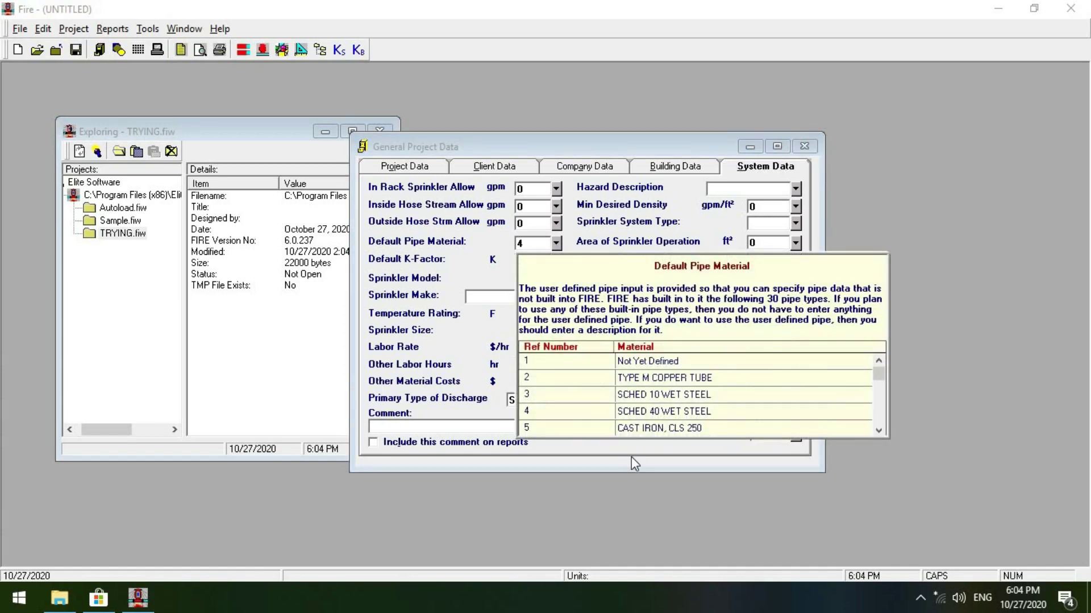
pyautogui.scroll(-1, 627, 411)
pyautogui.scroll(1, 701, 394)
pyautogui.scroll(-2, 673, 372)
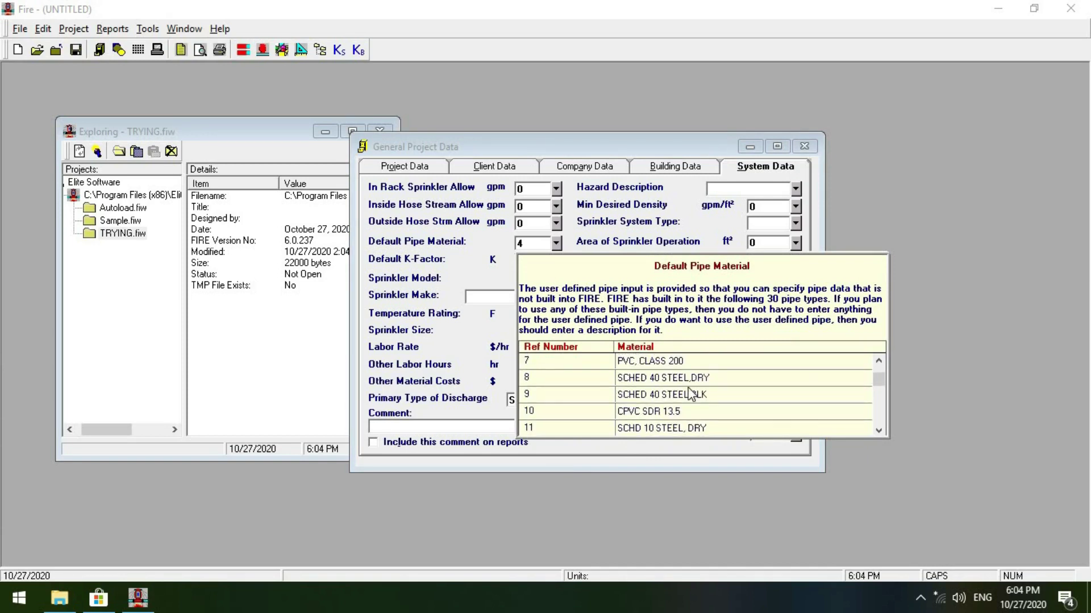
pyautogui.scroll(-2, 690, 397)
pyautogui.scroll(1, 657, 421)
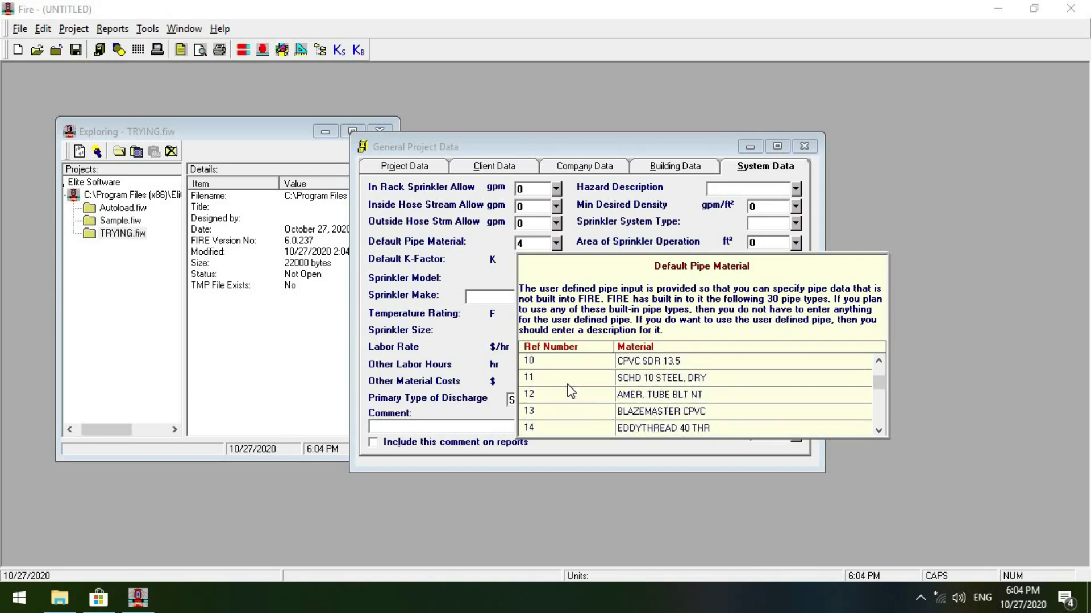
pyautogui.scroll(2, 674, 391)
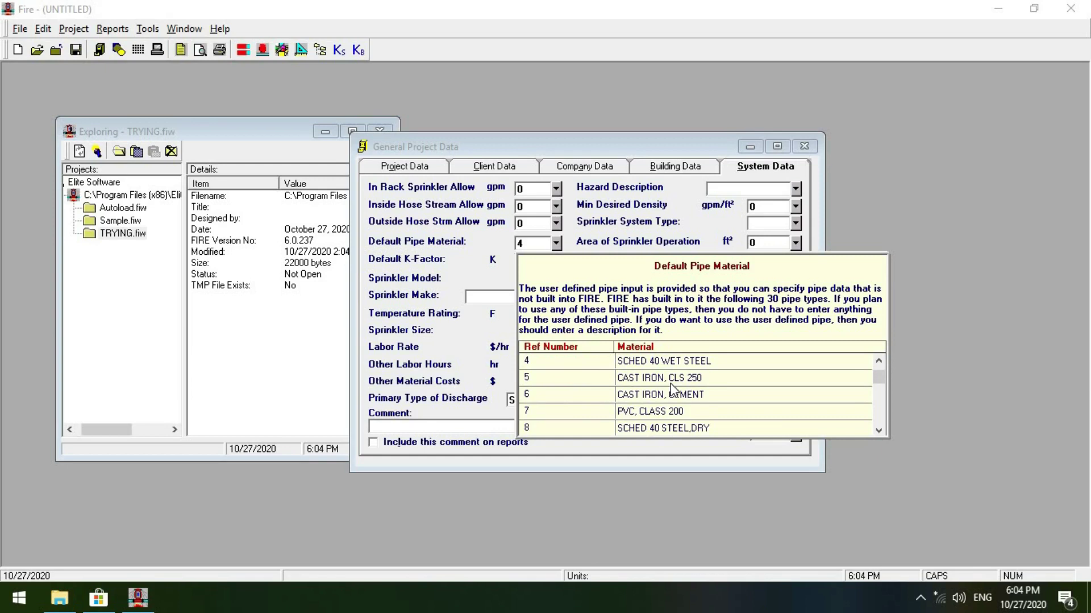
pyautogui.scroll(-1, 673, 389)
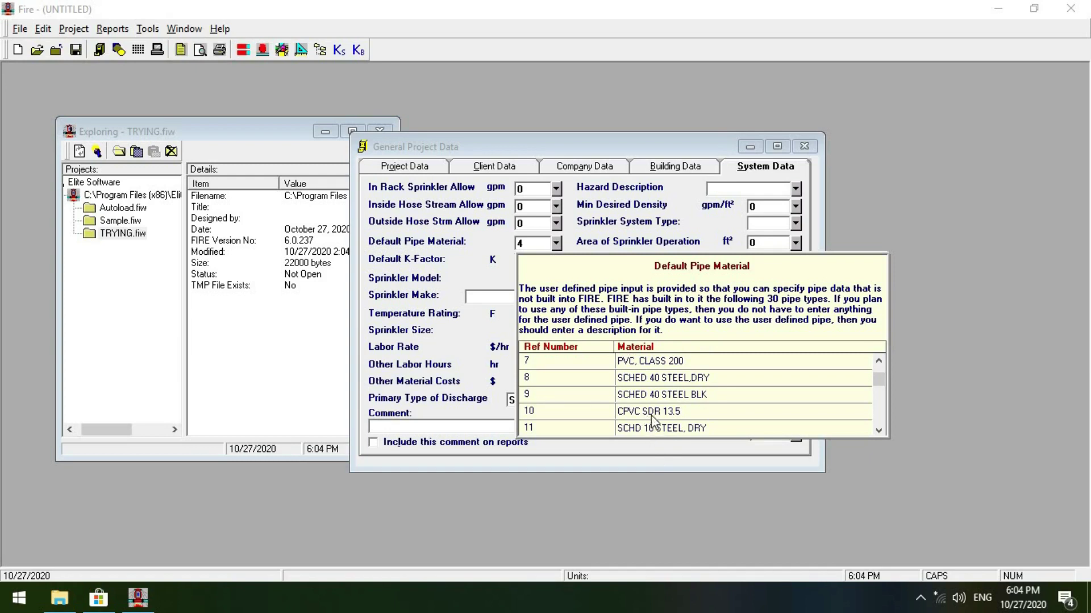
pyautogui.scroll(3, 654, 419)
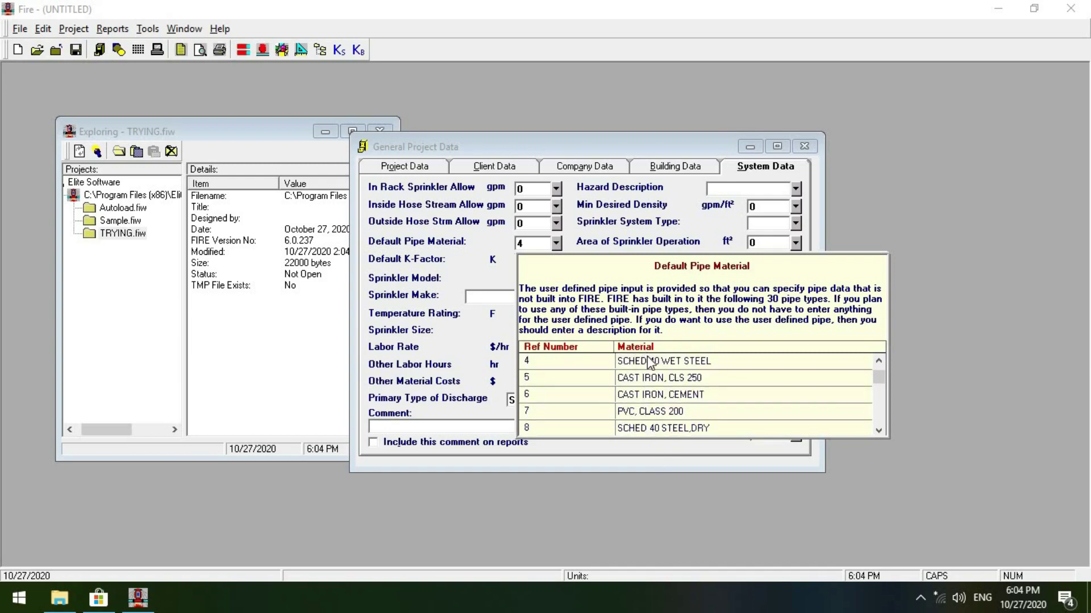
pyautogui.scroll(3, 653, 378)
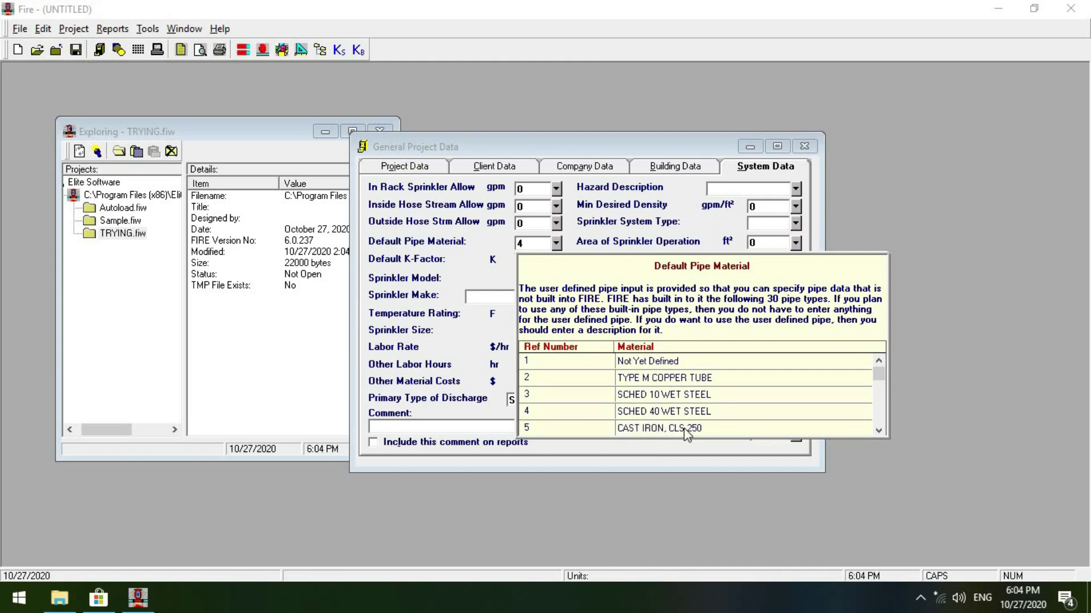
pyautogui.scroll(-3, 631, 409)
pyautogui.scroll(-3, 632, 398)
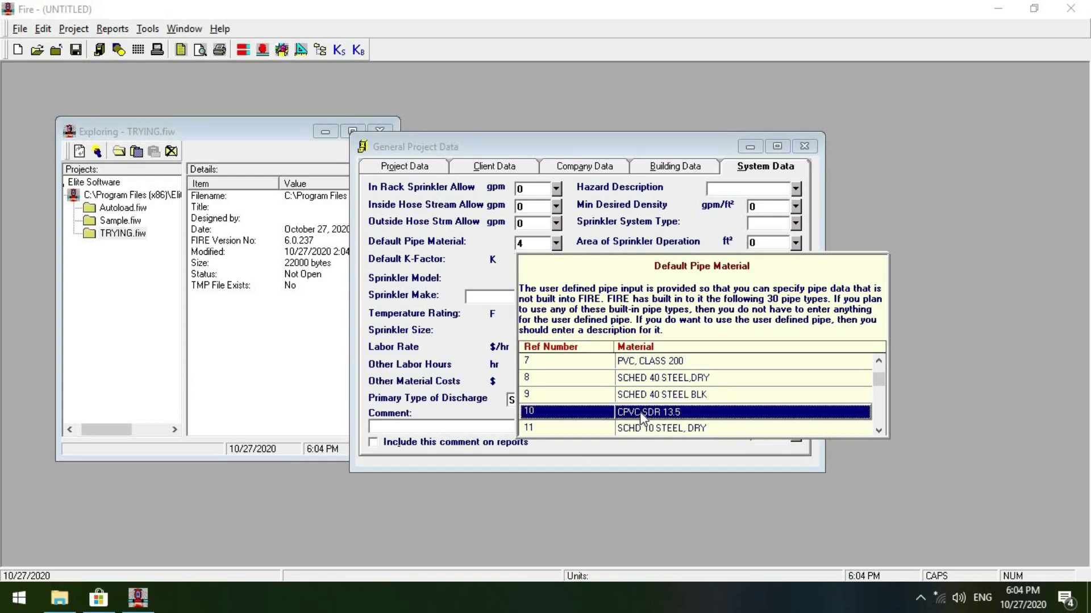
pyautogui.click(642, 413)
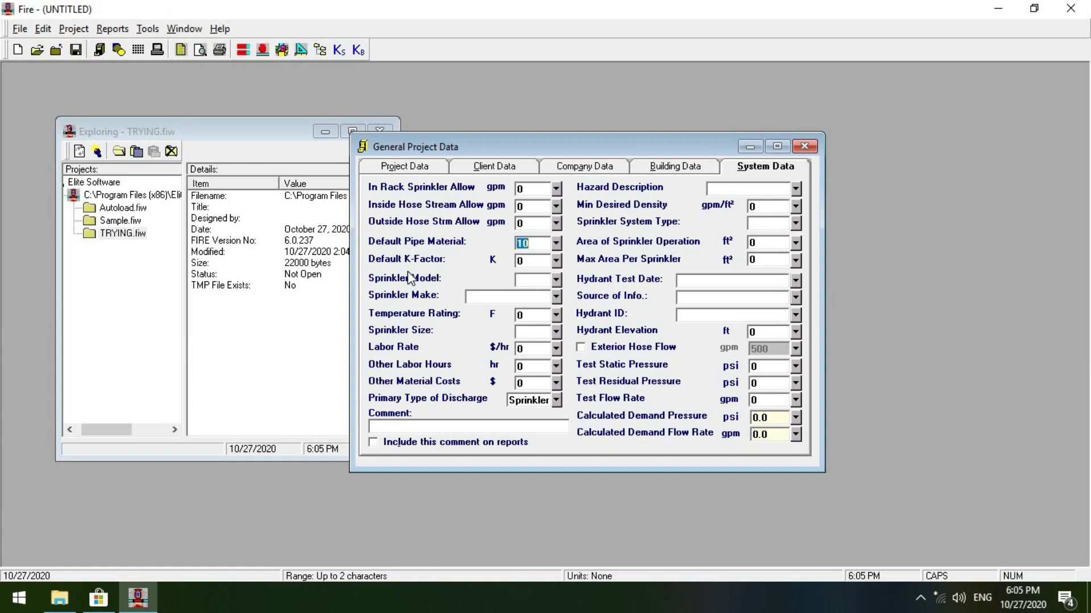
# Step: Set the default K-factor to 5.8 by choosing the standard 0.5 inch orifice from the K-factor table
pyautogui.click(557, 262)
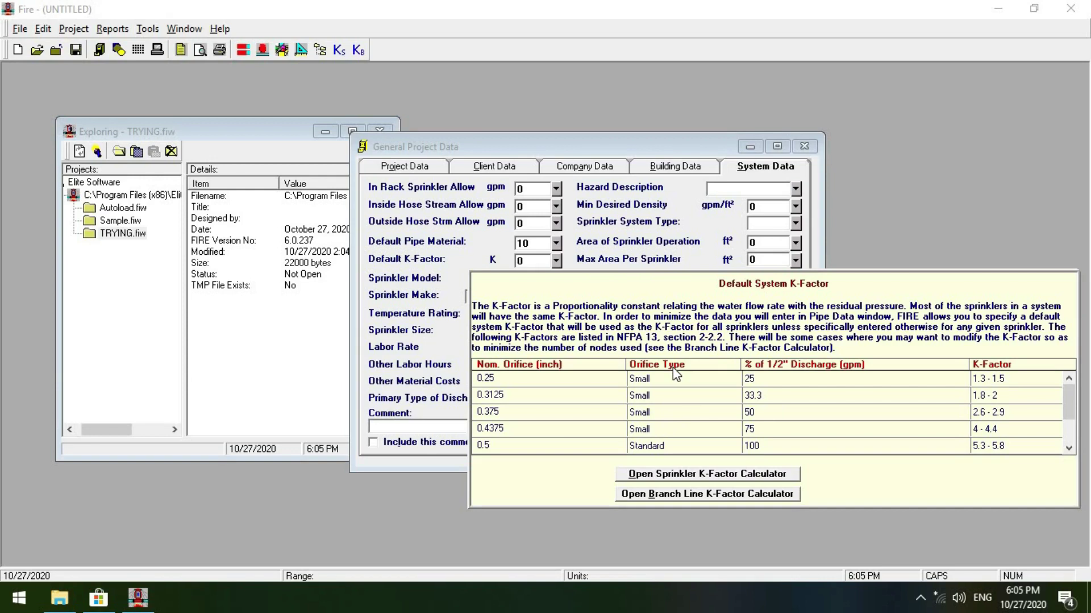
pyautogui.scroll(-1, 710, 395)
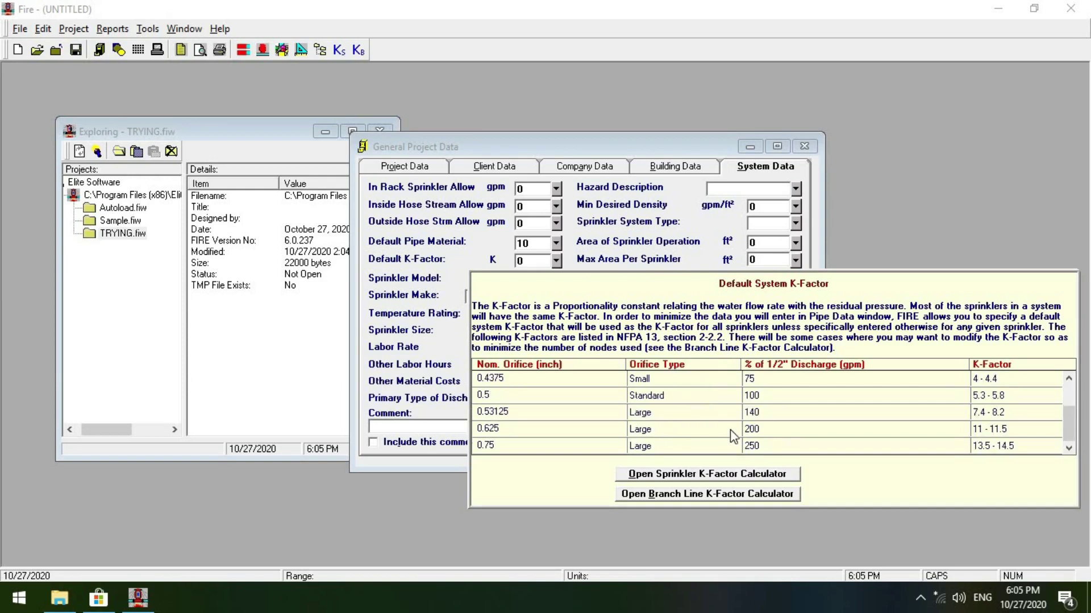
pyautogui.click(675, 396)
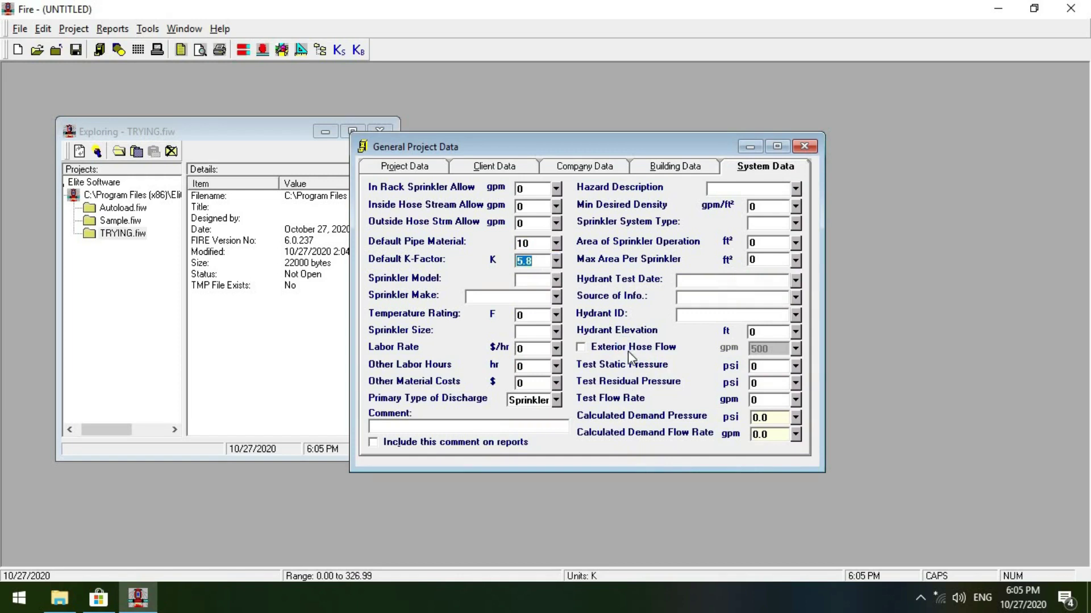
pyautogui.hotkey('alt', 'Down')
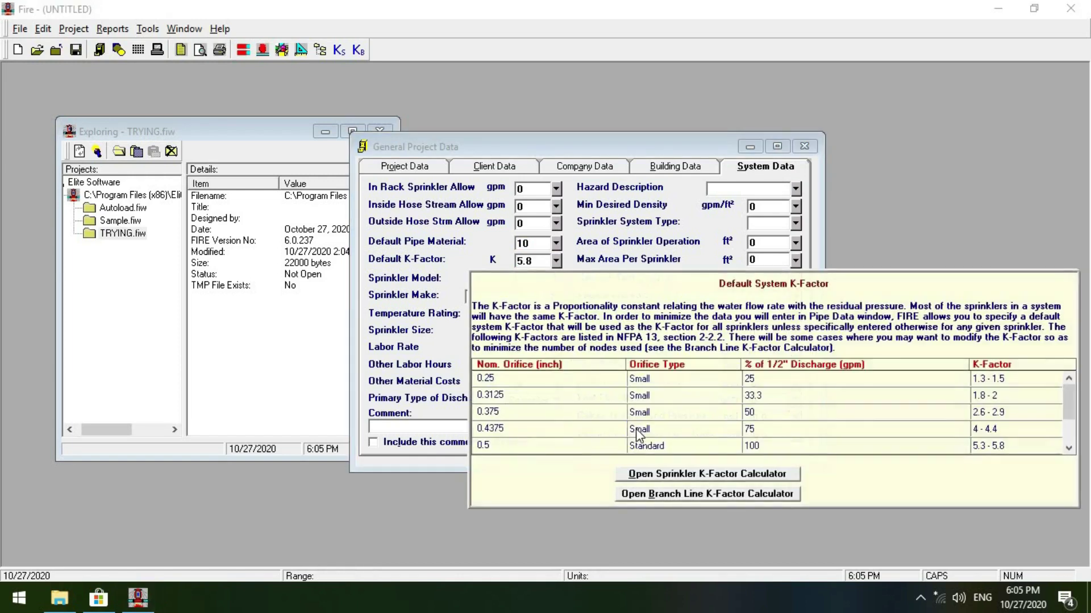
pyautogui.click(672, 447)
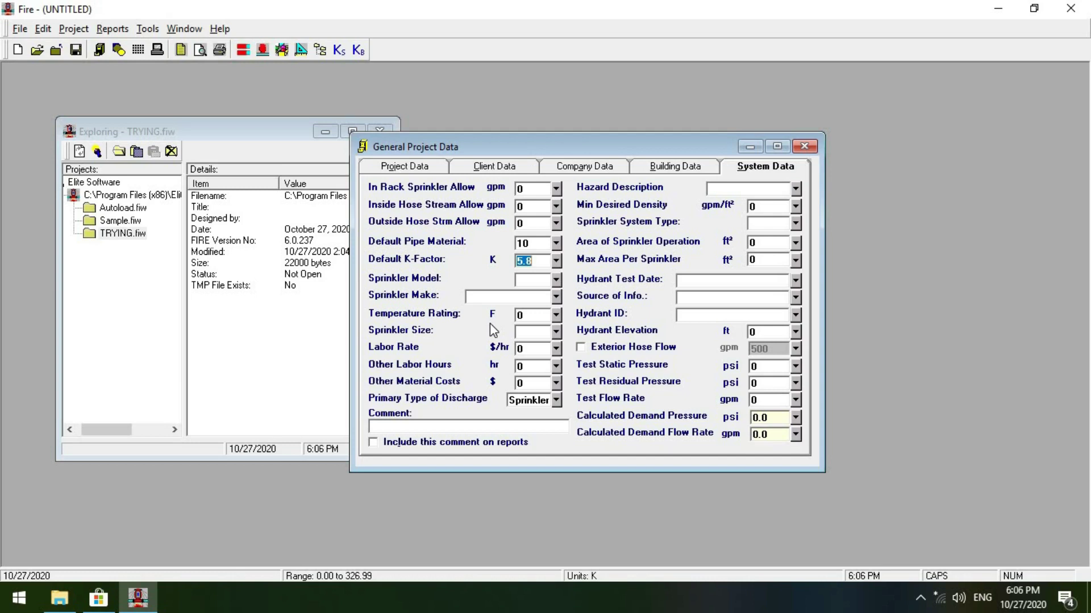
# Step: Enter TC100 as the sprinkler model and TYCO as the sprinkler make
pyautogui.click(537, 278)
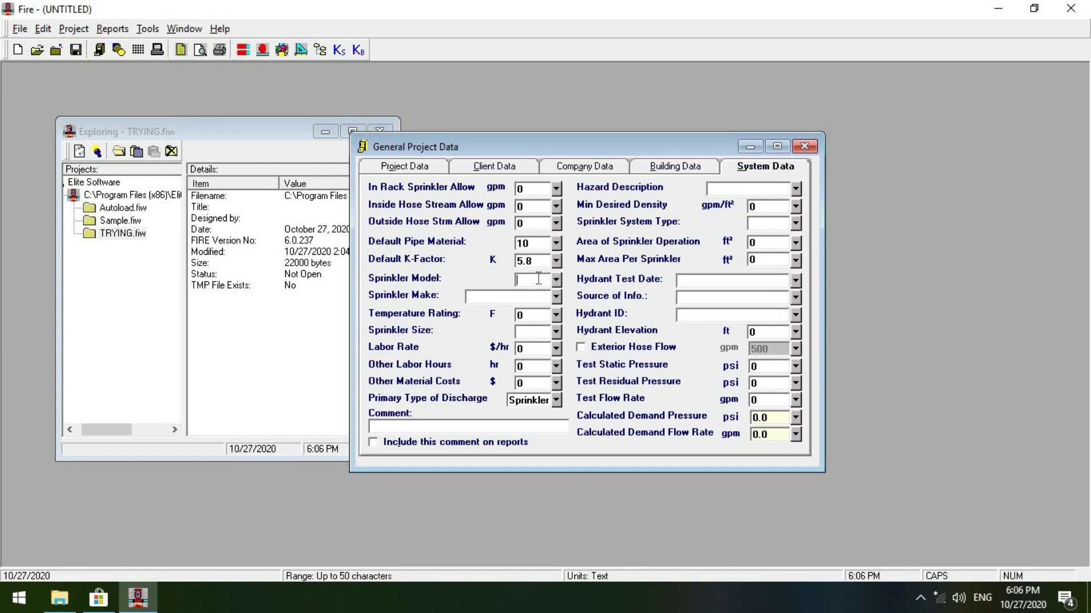
pyautogui.write('TYCO')
pyautogui.press('BackSpace')
pyautogui.press('BackSpace')
pyautogui.press('BackSpace')
pyautogui.write('C100')
pyautogui.click(503, 297)
pyautogui.write('TYCO')
# Step: Consult the help for the temperature rating and set the rating to 160 °F
pyautogui.rightClick(554, 322)
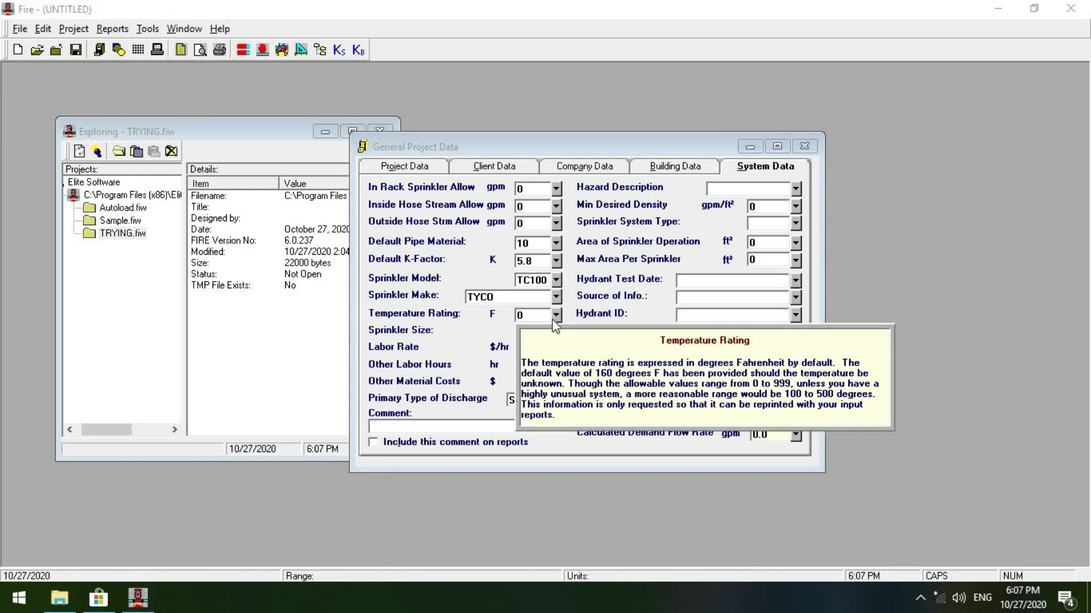
pyautogui.rightClick(554, 322)
pyautogui.click(552, 319)
pyautogui.rightClick(546, 314)
pyautogui.click(546, 314)
pyautogui.rightClick(556, 322)
pyautogui.click(520, 316)
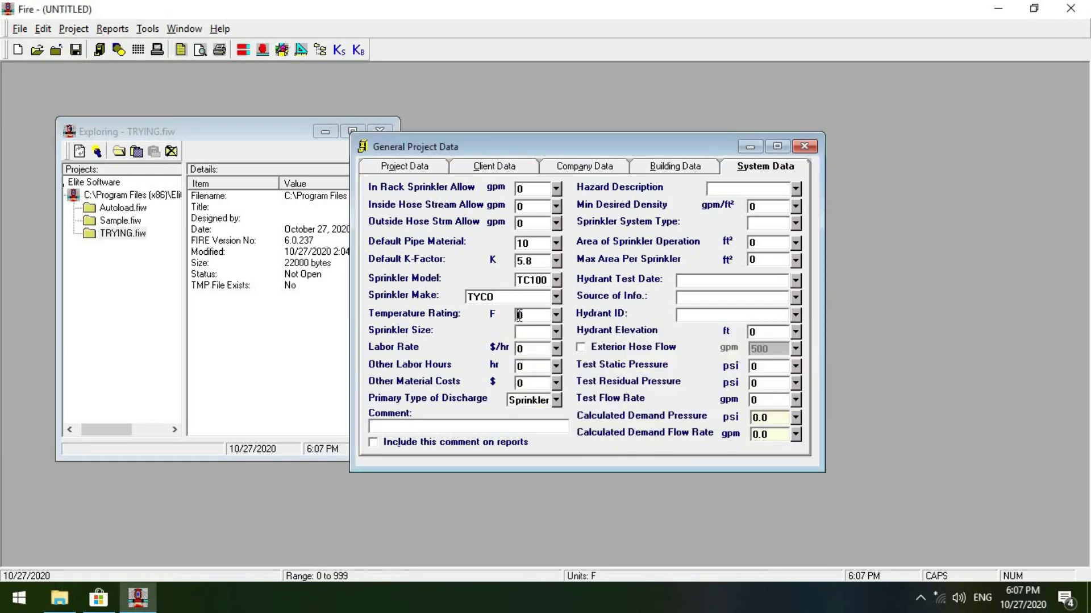
pyautogui.rightClick(554, 323)
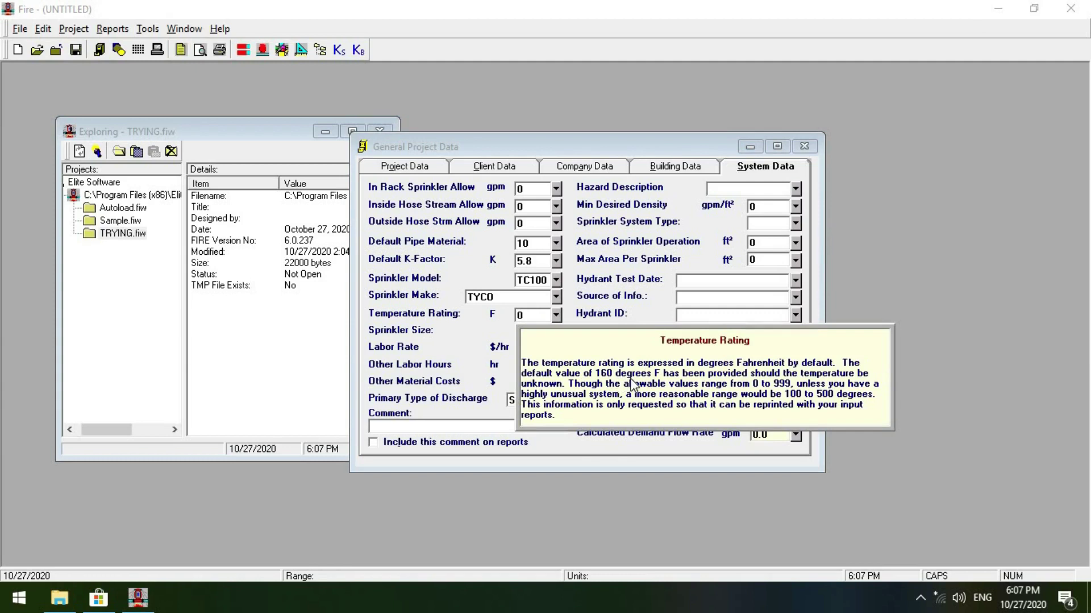
pyautogui.click(520, 314)
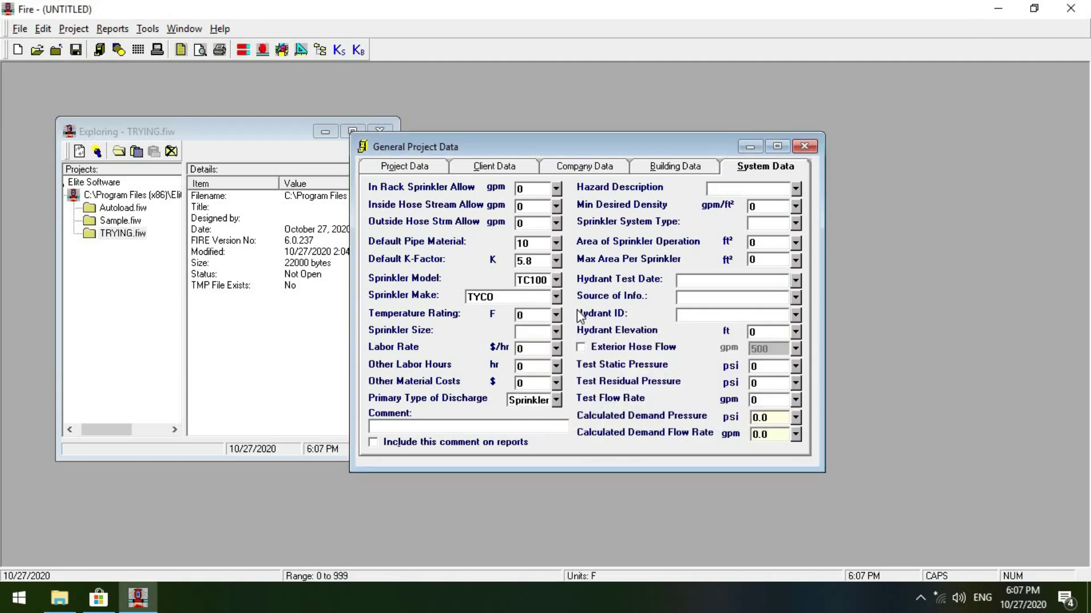
pyautogui.write('16')
# Step: Enter 1/2 as the sprinkler size and choose Sprinkler as the primary type of discharge, cancelling the autosave dialog
pyautogui.click(540, 332)
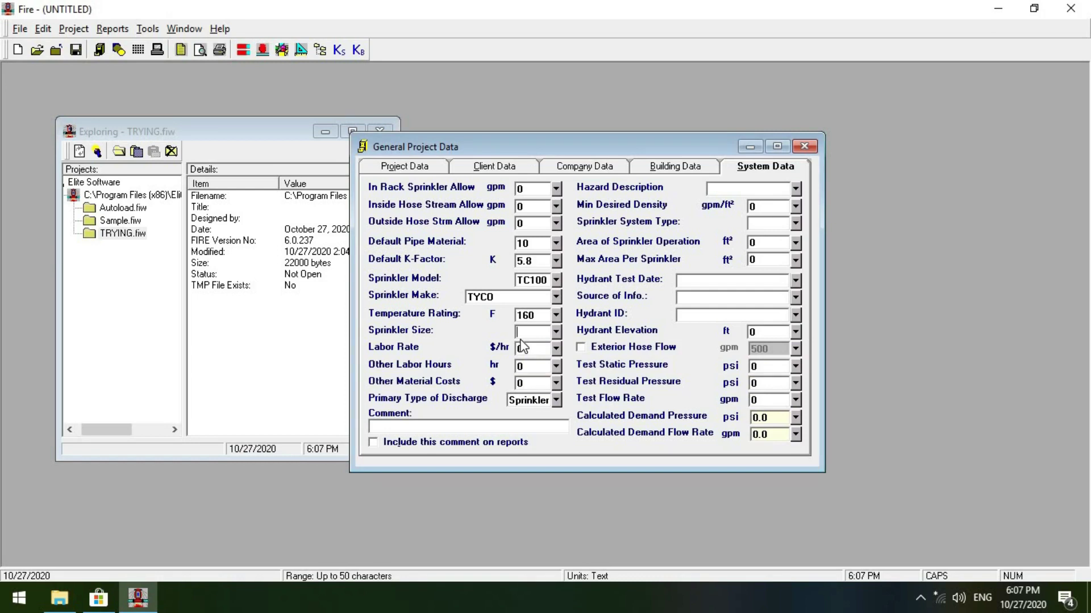
pyautogui.write('1/2')
pyautogui.click(555, 399)
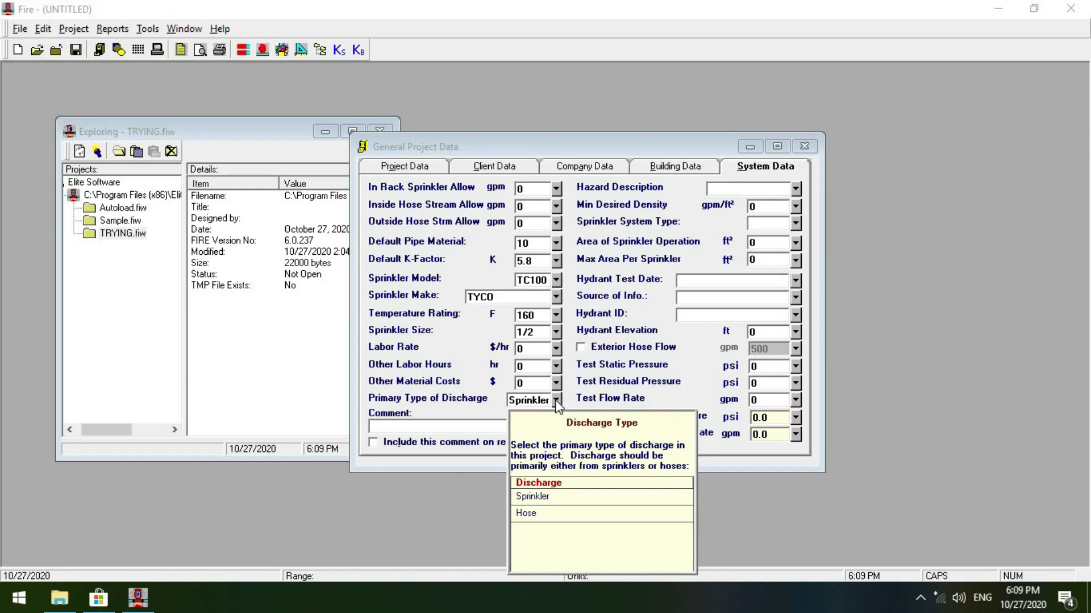
pyautogui.click(540, 497)
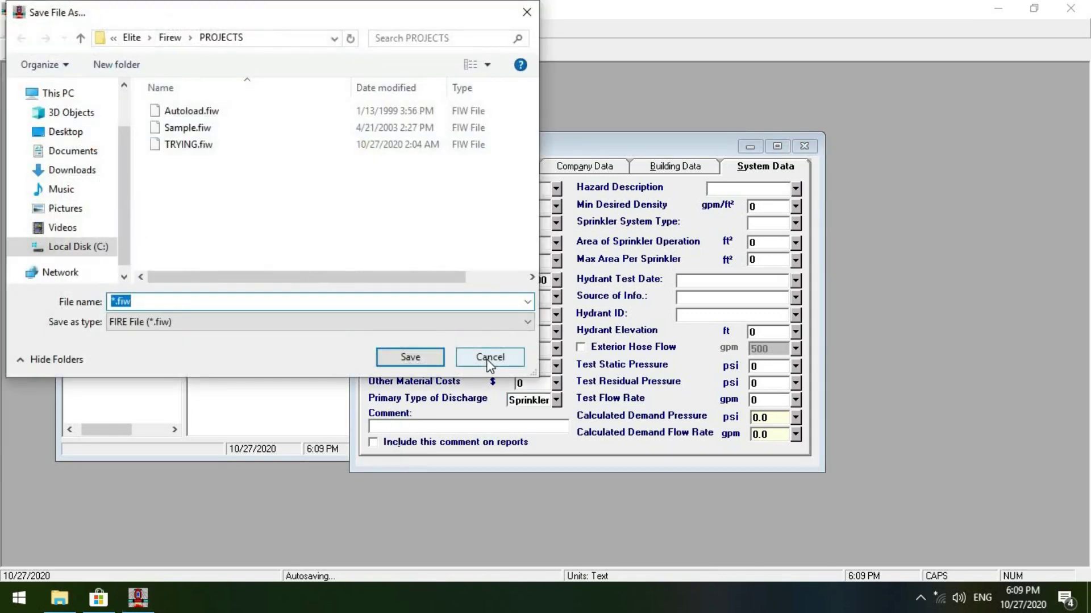
pyautogui.click(489, 358)
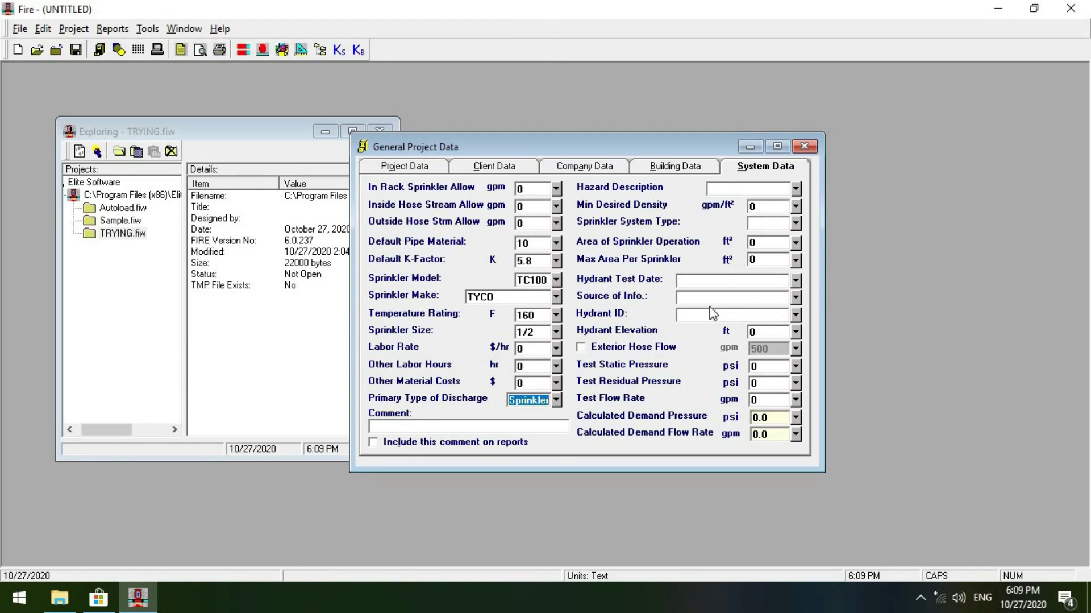
# Step: Choose Light Hazard as the hazard description and set the minimum desired density to 0.1 gpm/ft² from the Light row
pyautogui.click(796, 189)
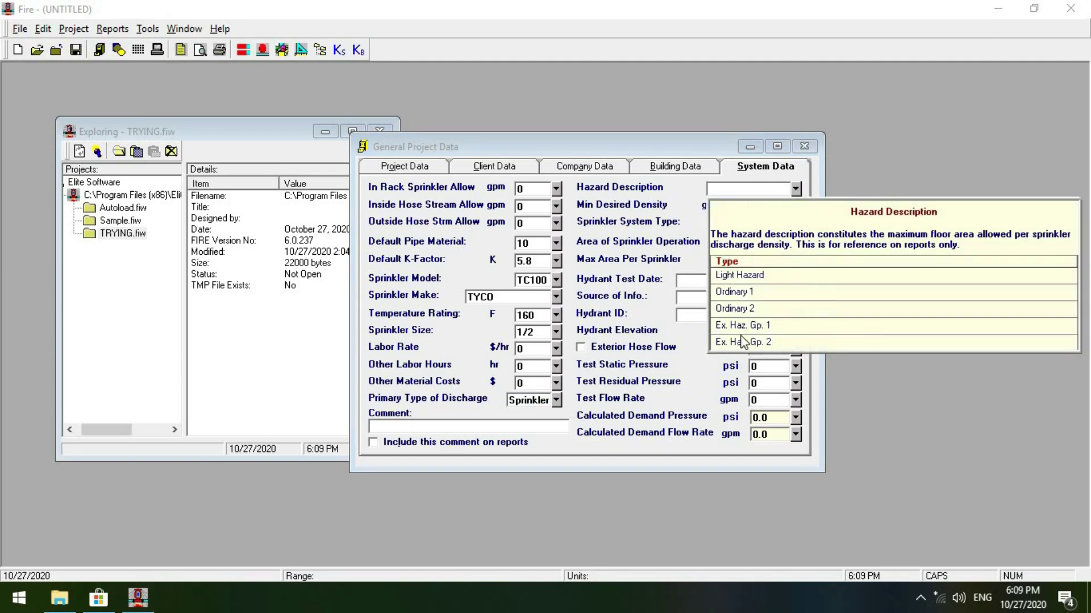
pyautogui.click(746, 276)
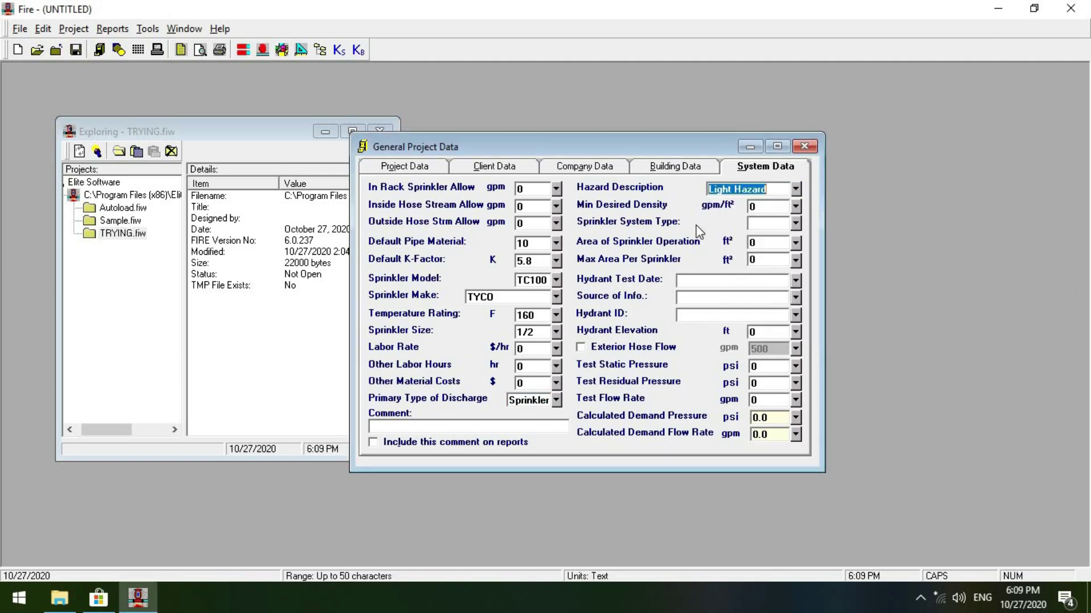
pyautogui.click(795, 208)
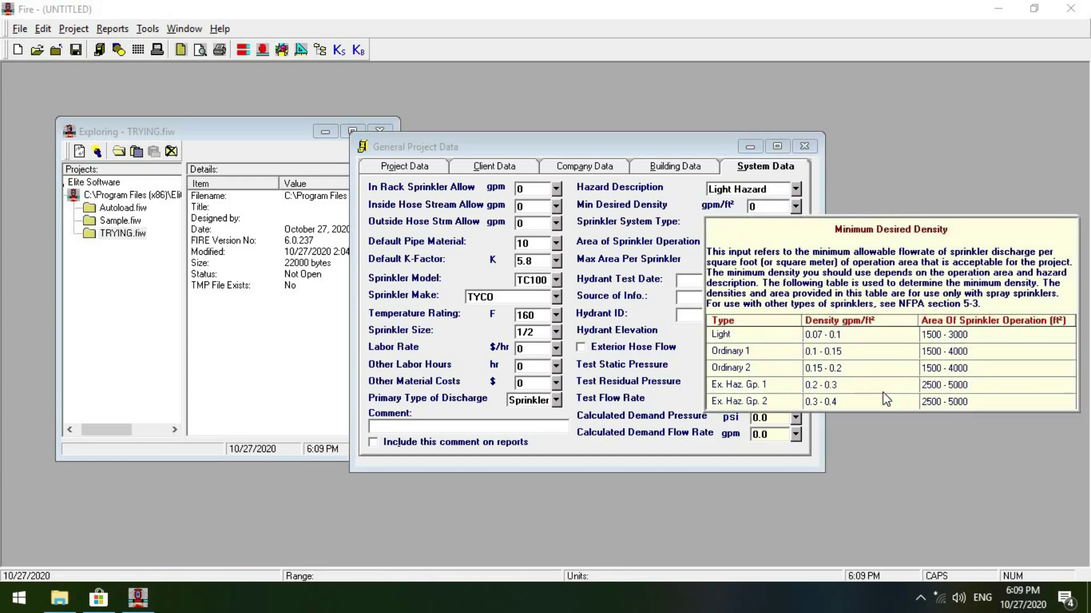
pyautogui.click(849, 334)
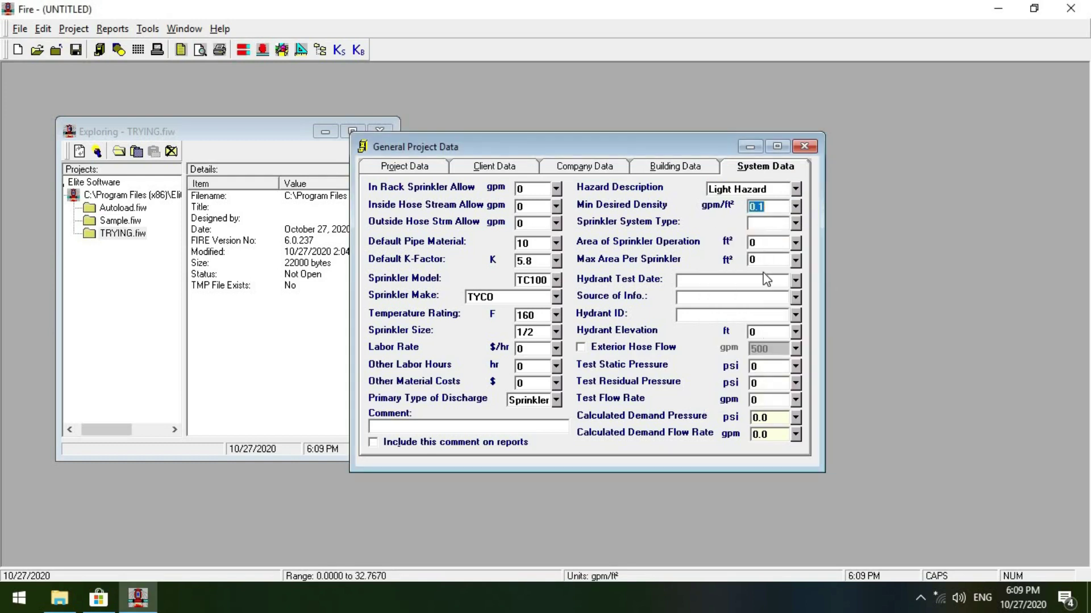
# Step: Set the sprinkler system type to Wet
pyautogui.click(794, 224)
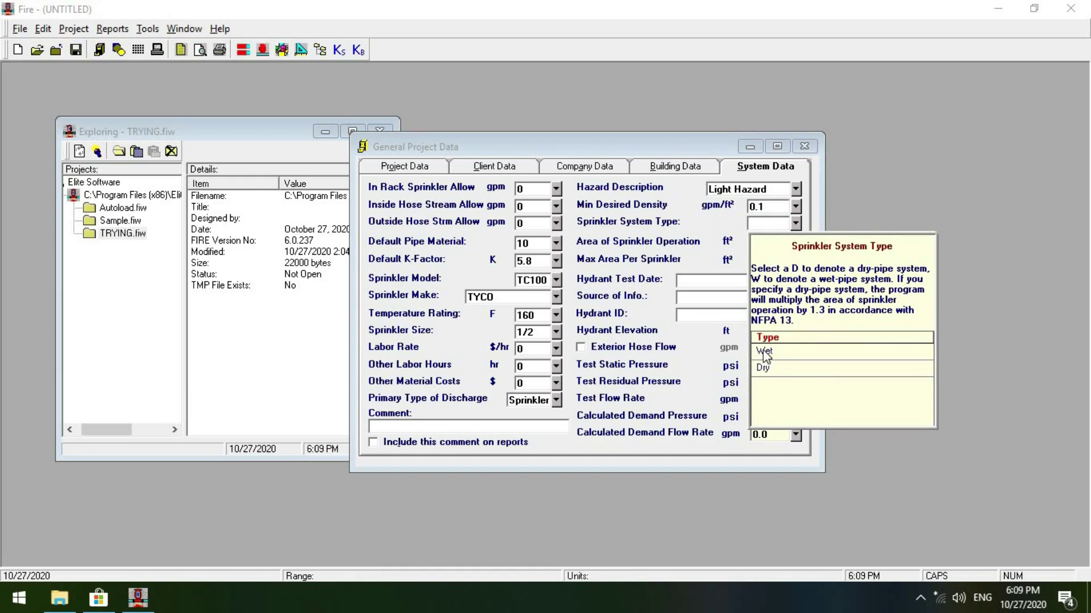
pyautogui.click(765, 351)
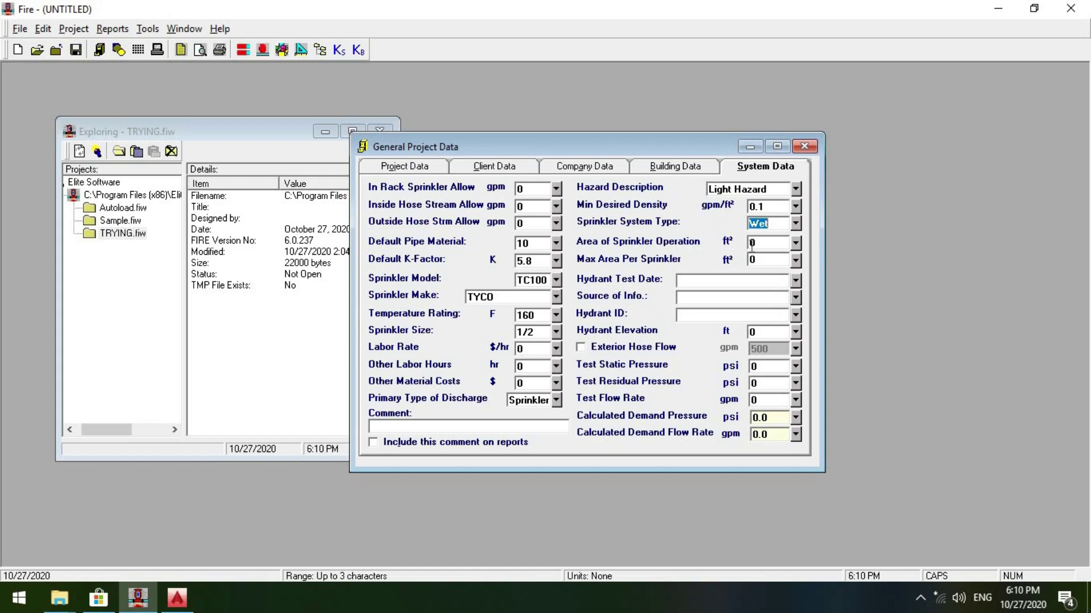
# Step: Set the area of sprinkler operation to 100 ft², dismissing the value warning
pyautogui.click(752, 243)
pyautogui.press('Tab')
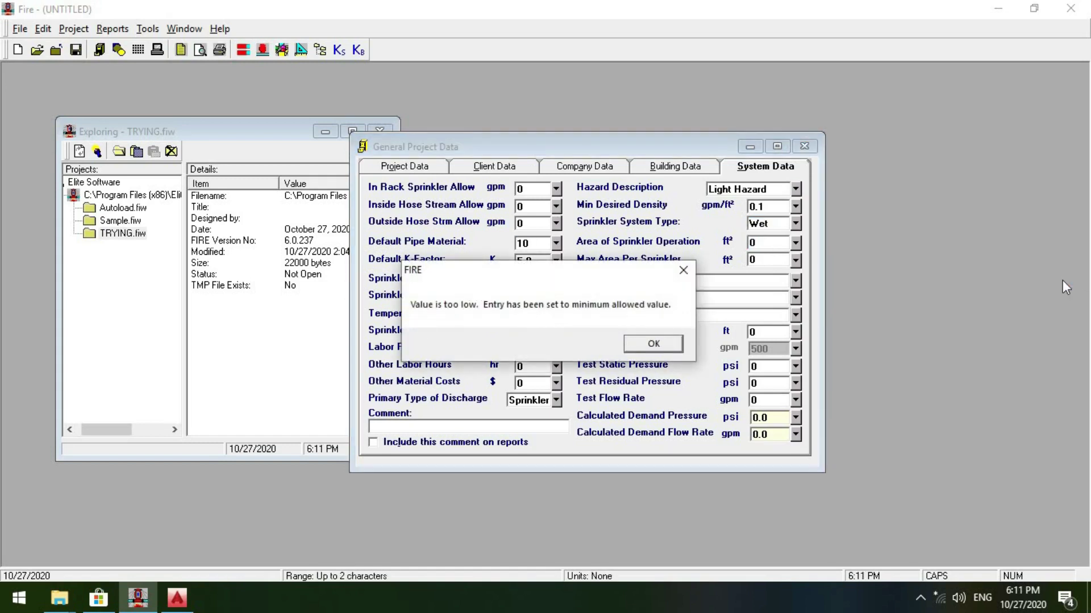
pyautogui.click(662, 344)
pyautogui.write('00')
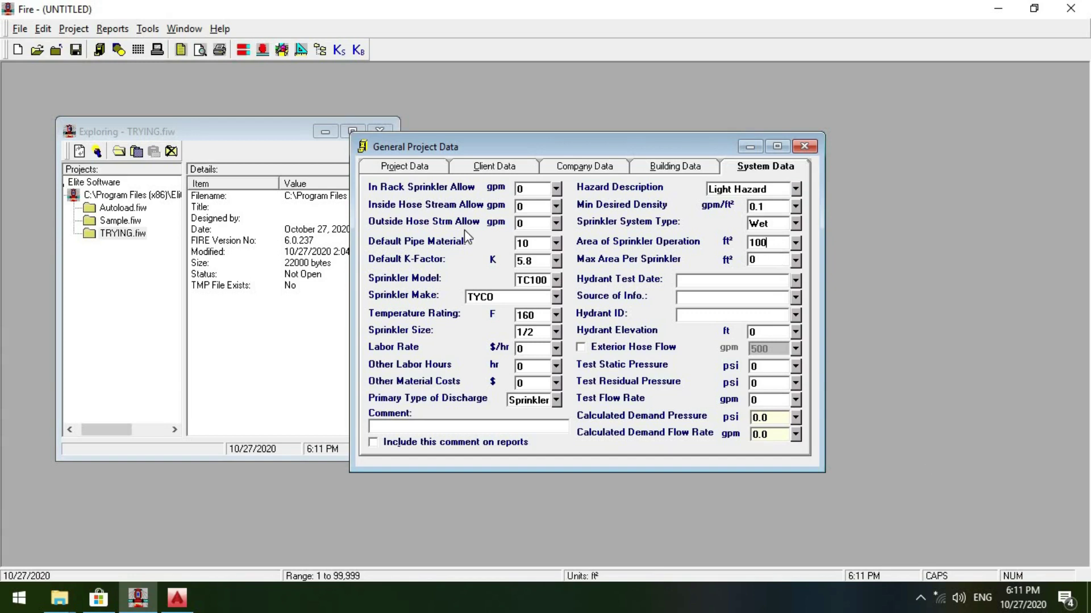
# Step: Set the maximum area per sprinkler to 225 ft² from the Light Hazard row and leave the hydrant test date blank
pyautogui.click(795, 260)
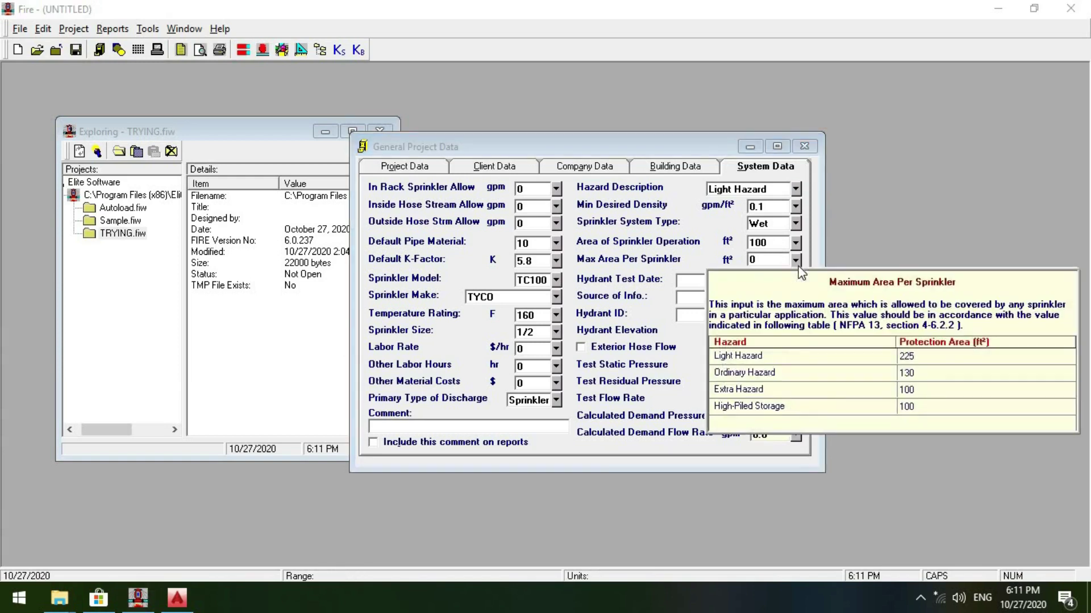
pyautogui.click(780, 358)
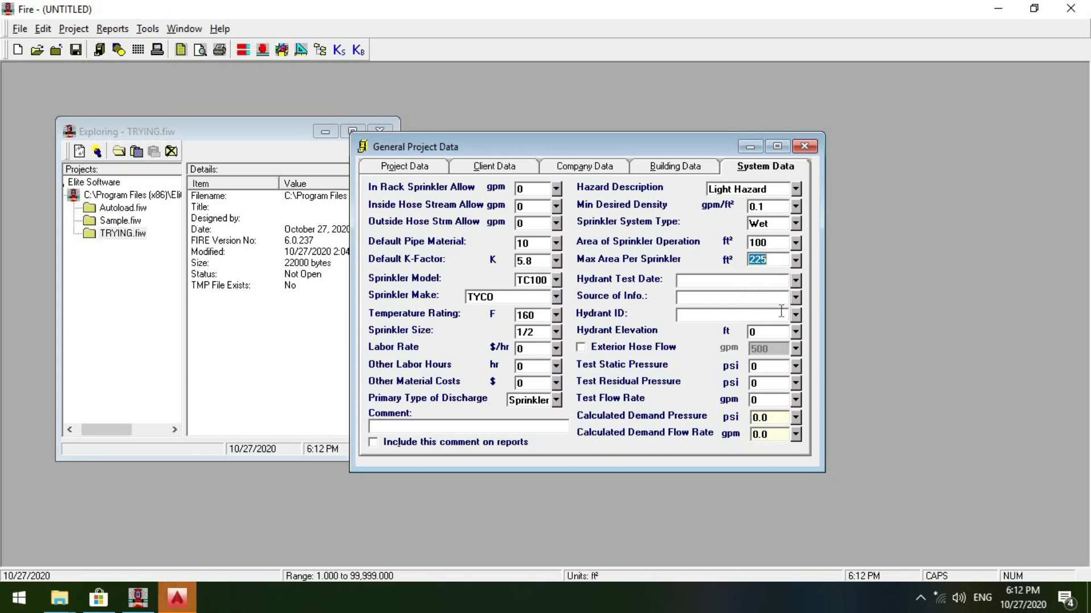
pyautogui.moveTo(797, 287)
pyautogui.click(710, 276)
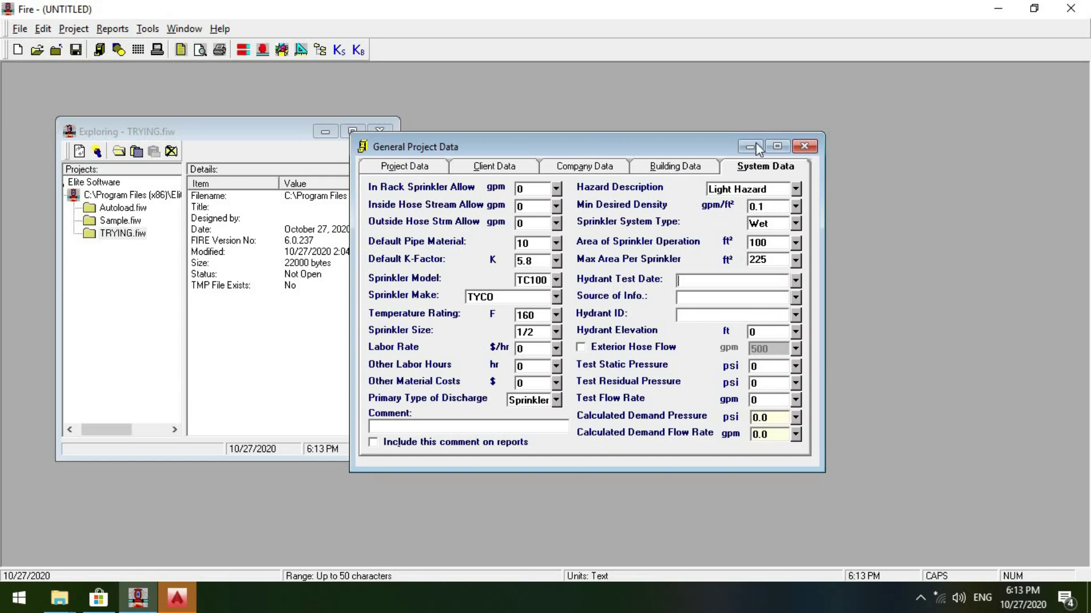
# Step: Review the project, client, company, building and system data entered for the project
pyautogui.click(400, 170)
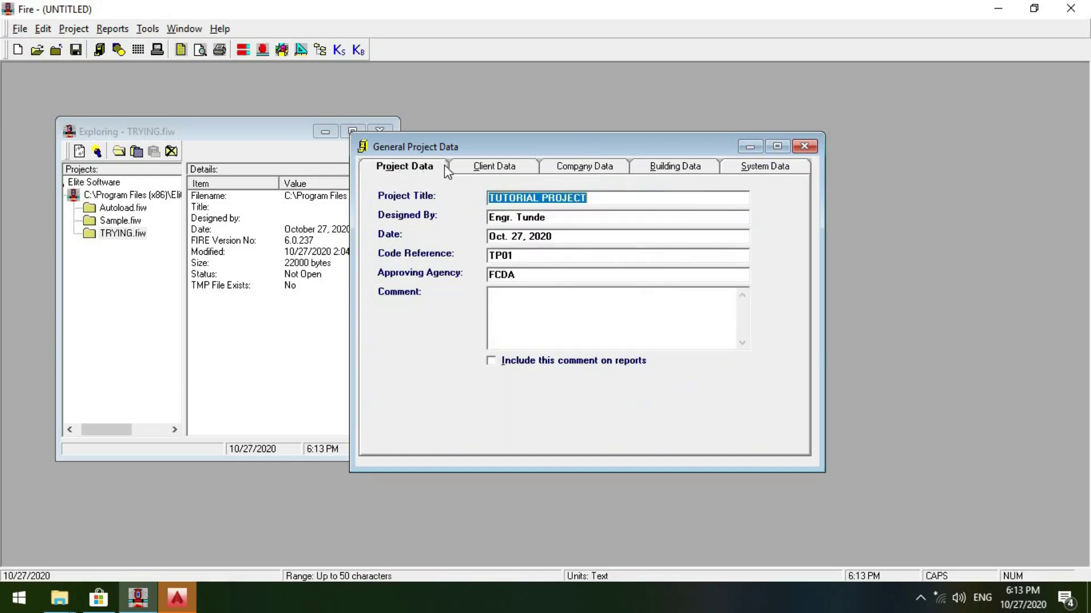
pyautogui.click(499, 171)
pyautogui.click(577, 170)
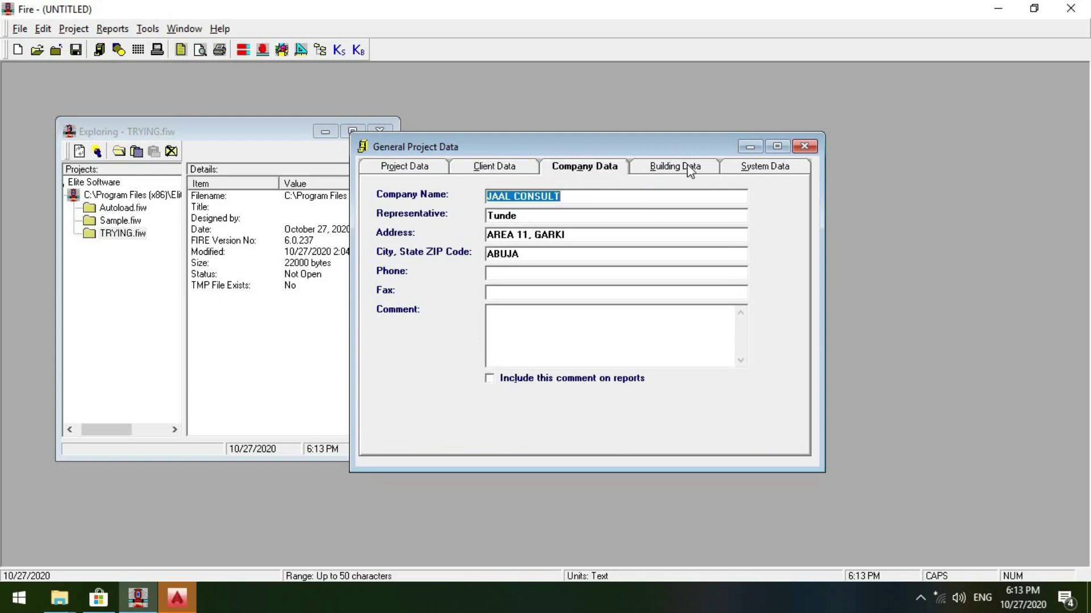
pyautogui.click(691, 170)
pyautogui.click(748, 170)
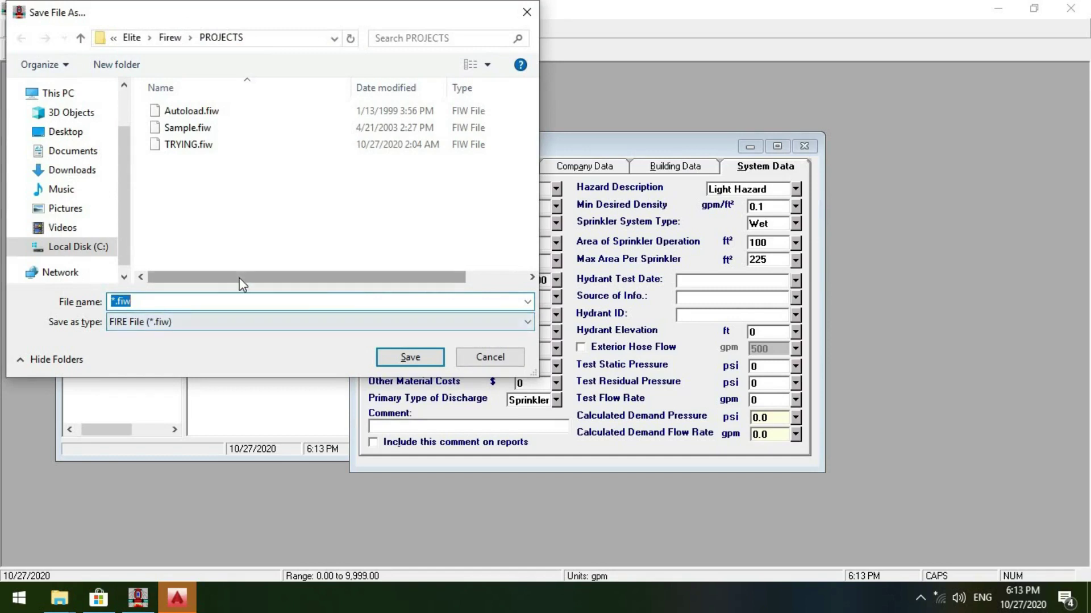
# Step: Save the project as TUTORIAL PROJECT, return to the project data and minimize the General Project Data window
pyautogui.write('TU')
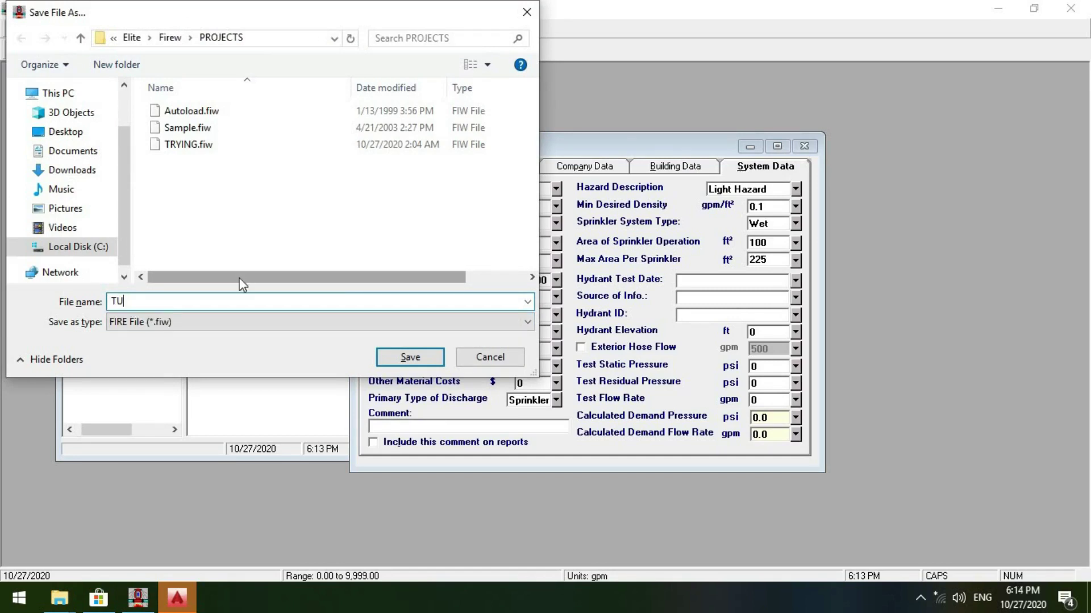
pyautogui.write('TORIAL PROJECT')
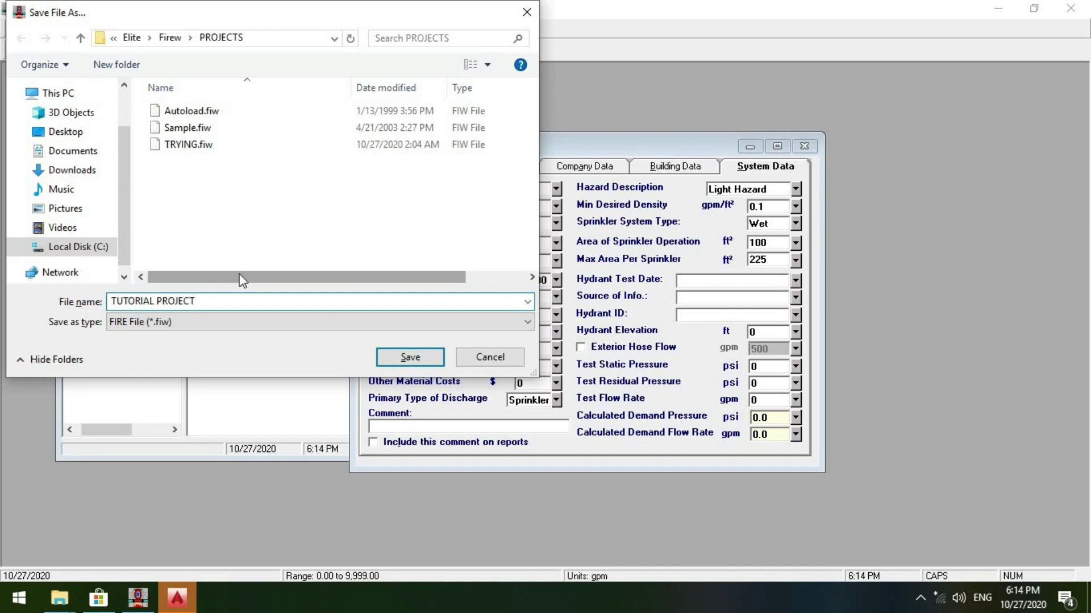
pyautogui.click(404, 363)
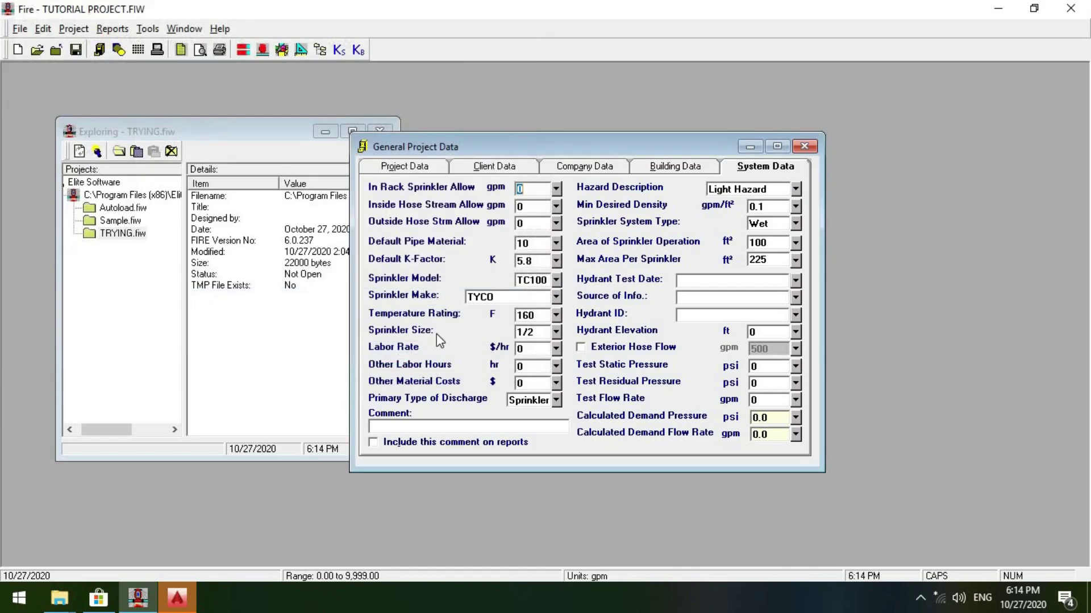
pyautogui.click(406, 169)
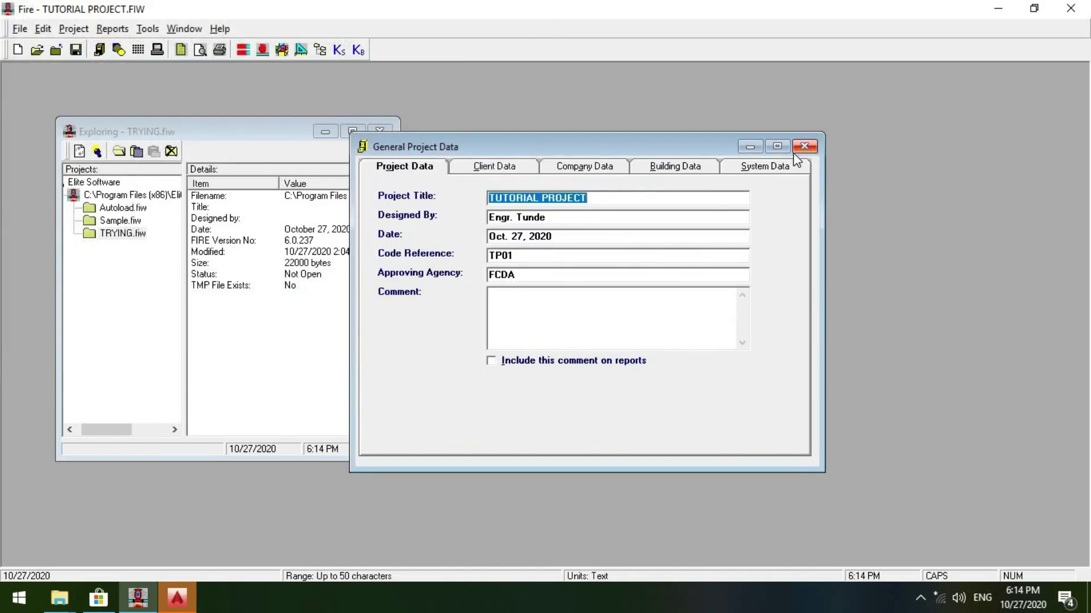
pyautogui.click(754, 149)
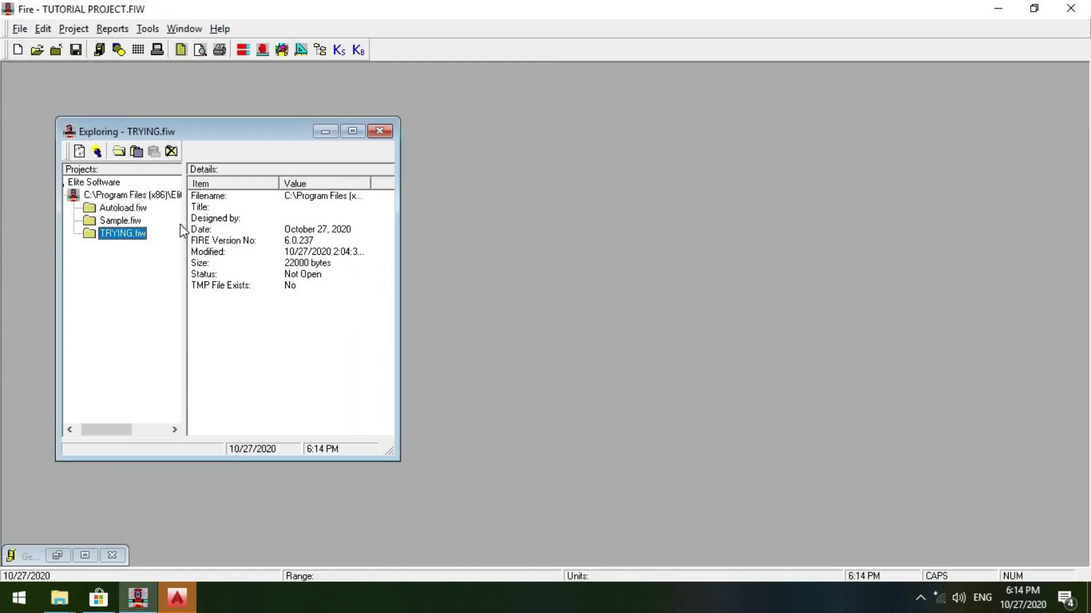
# Step: Start opening a project file, save the changes to the current project, and cancel the file selection
pyautogui.click(43, 28)
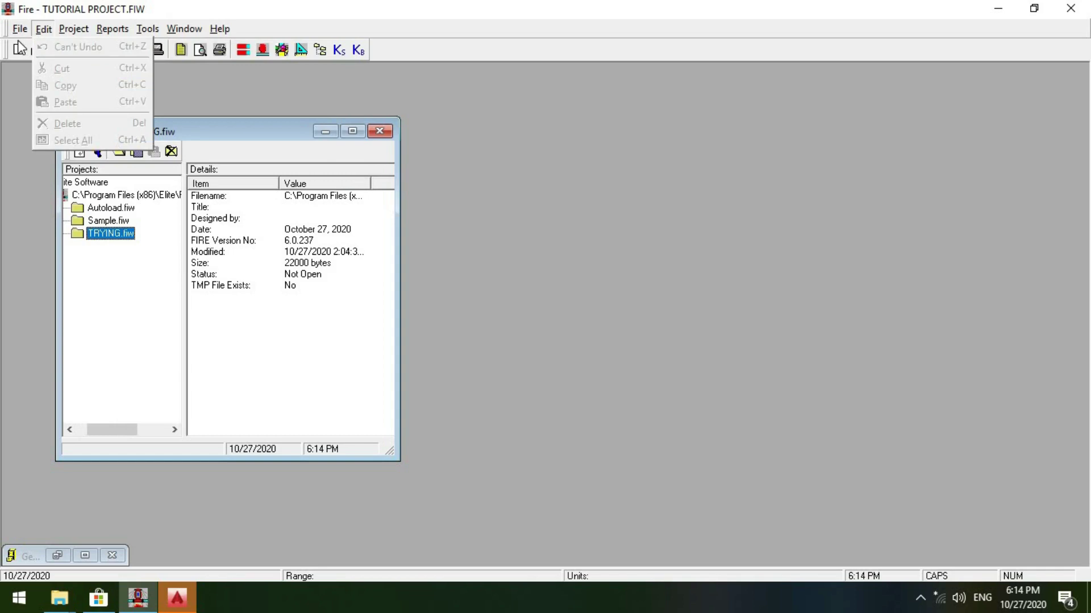
pyautogui.click(20, 28)
pyautogui.click(57, 63)
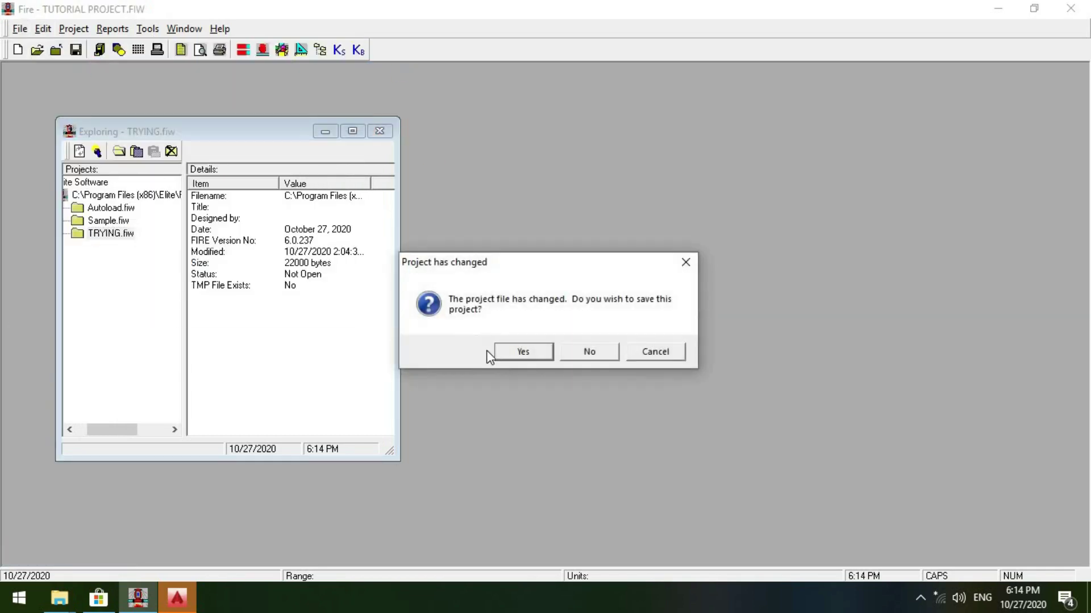
pyautogui.click(541, 353)
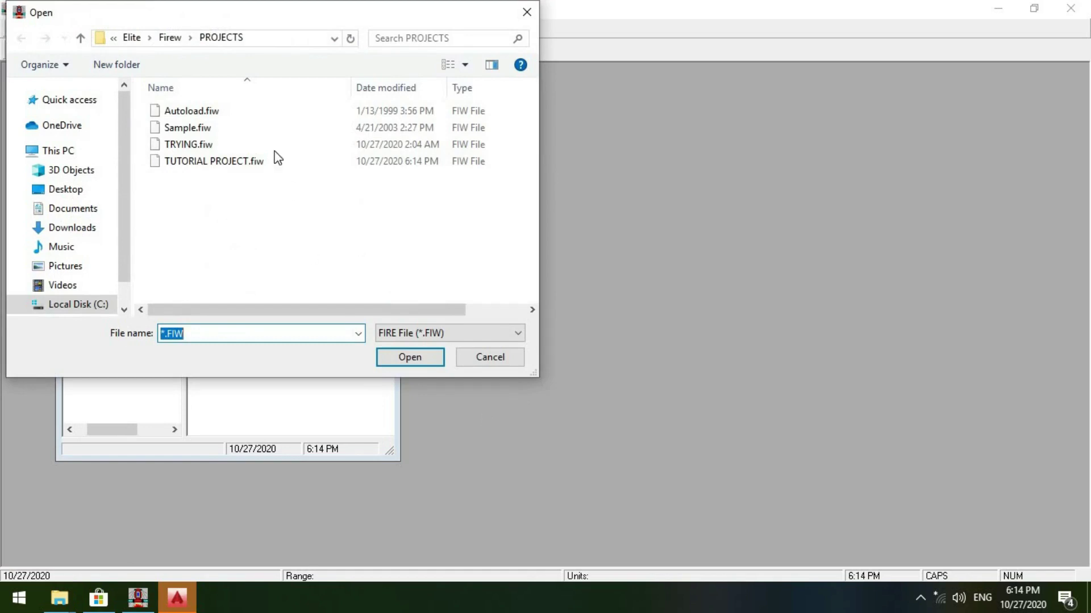
pyautogui.click(219, 162)
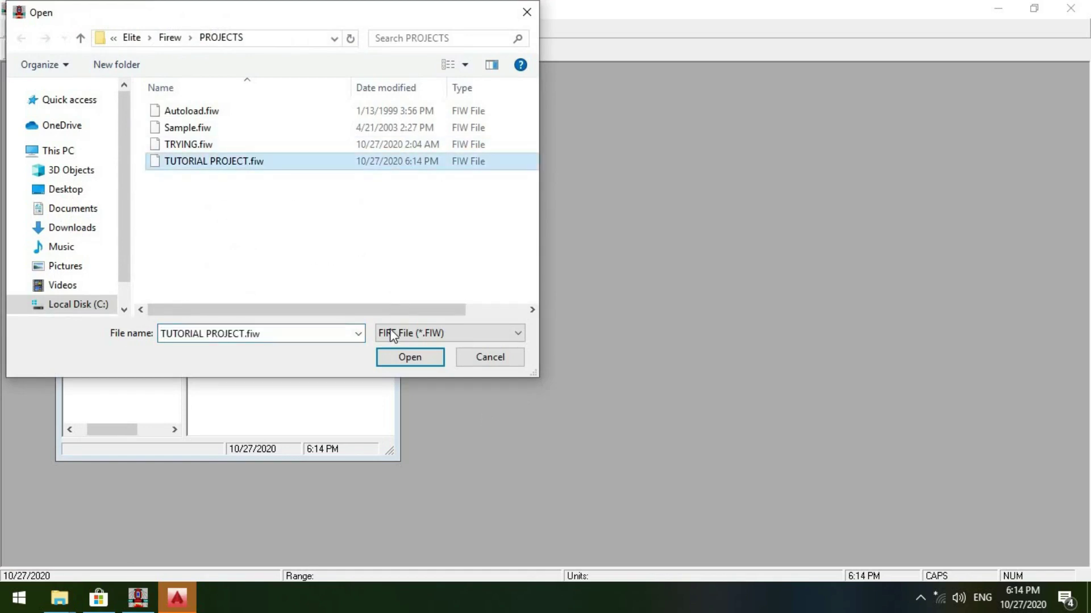
pyautogui.click(489, 357)
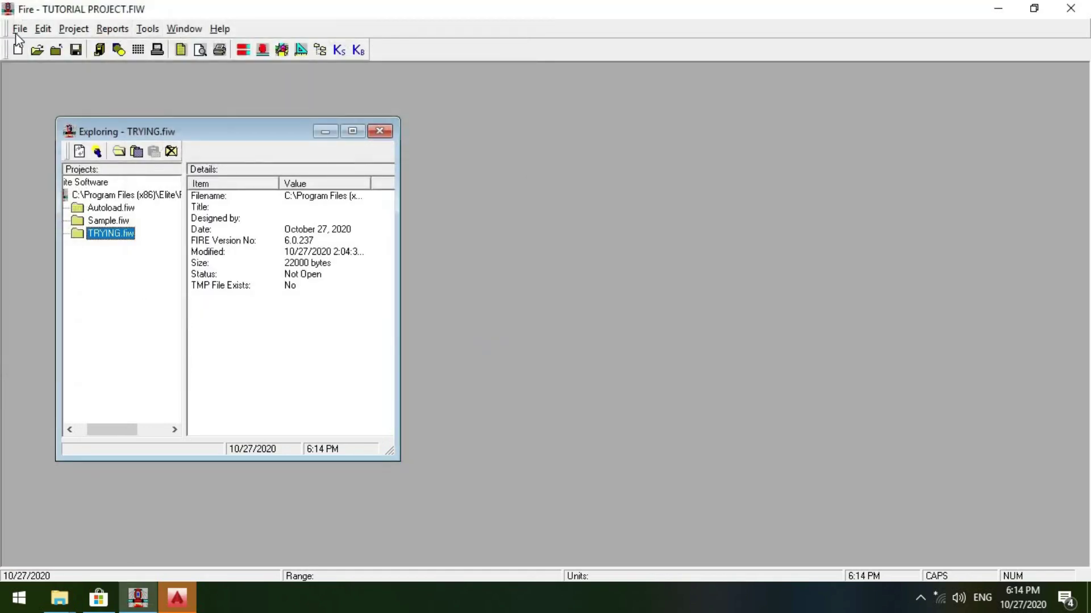
# Step: Open TUTORIAL PROJECT.fiw from the PROJECTS folder without saving the current project again
pyautogui.click(20, 29)
pyautogui.click(82, 64)
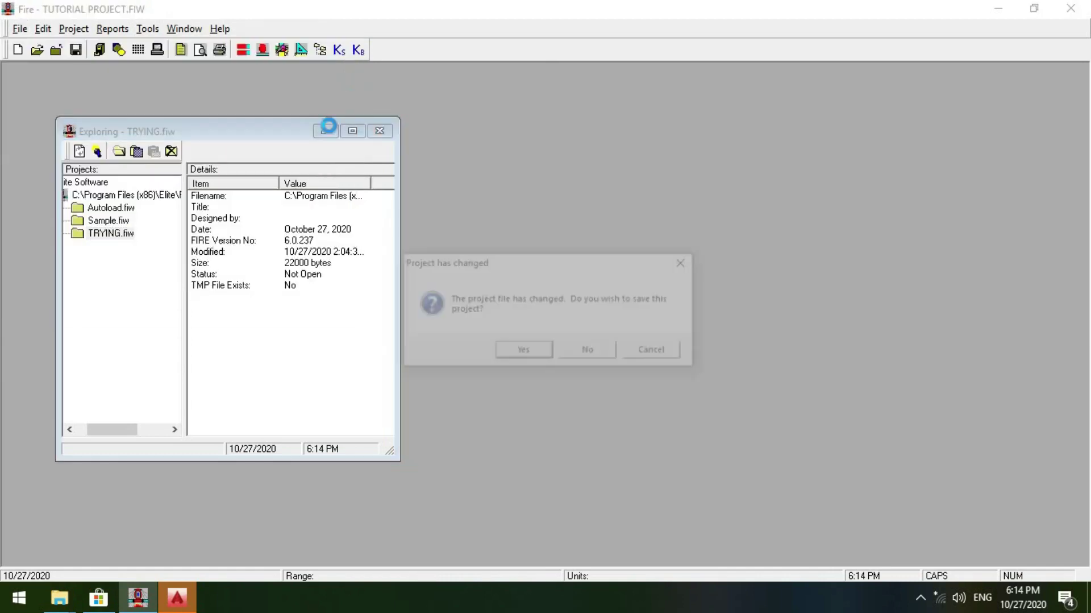
pyautogui.click(604, 353)
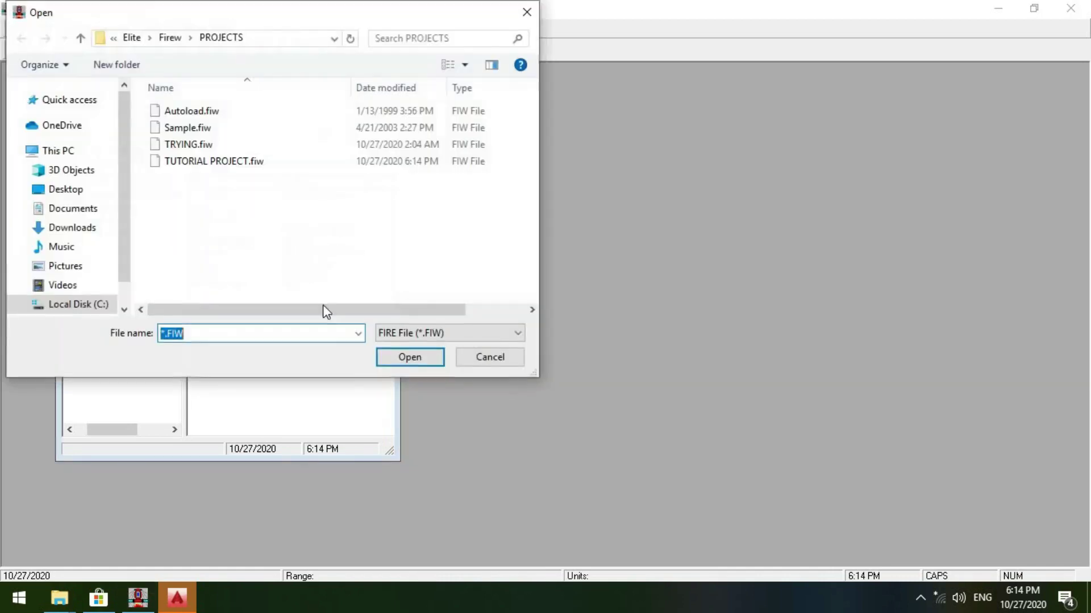
pyautogui.click(233, 162)
pyautogui.click(410, 357)
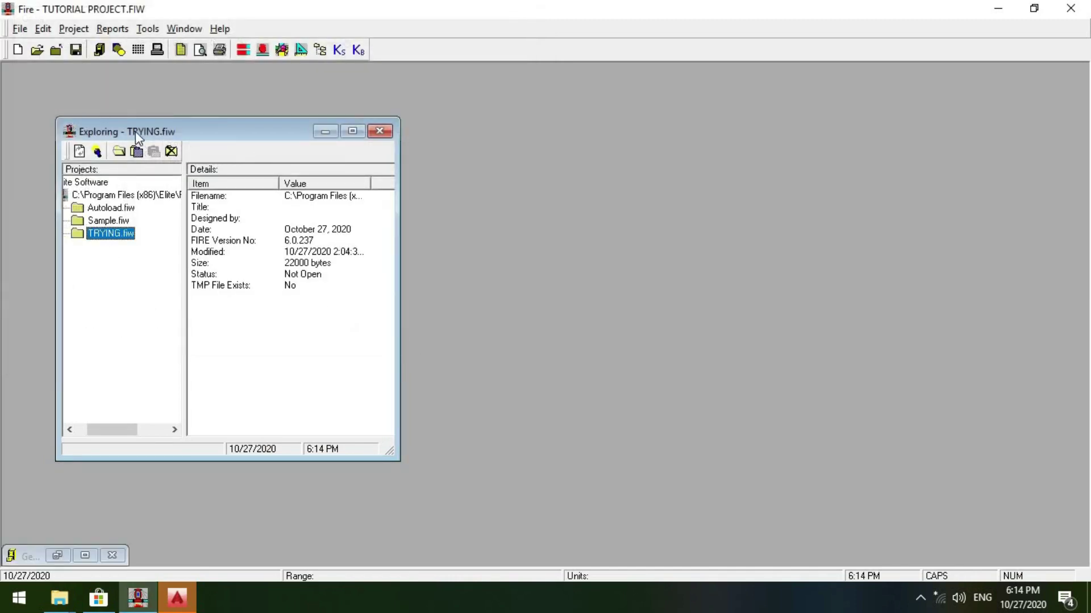
# Step: Check the project and client details in the General Project Data window, and close it
pyautogui.click(74, 28)
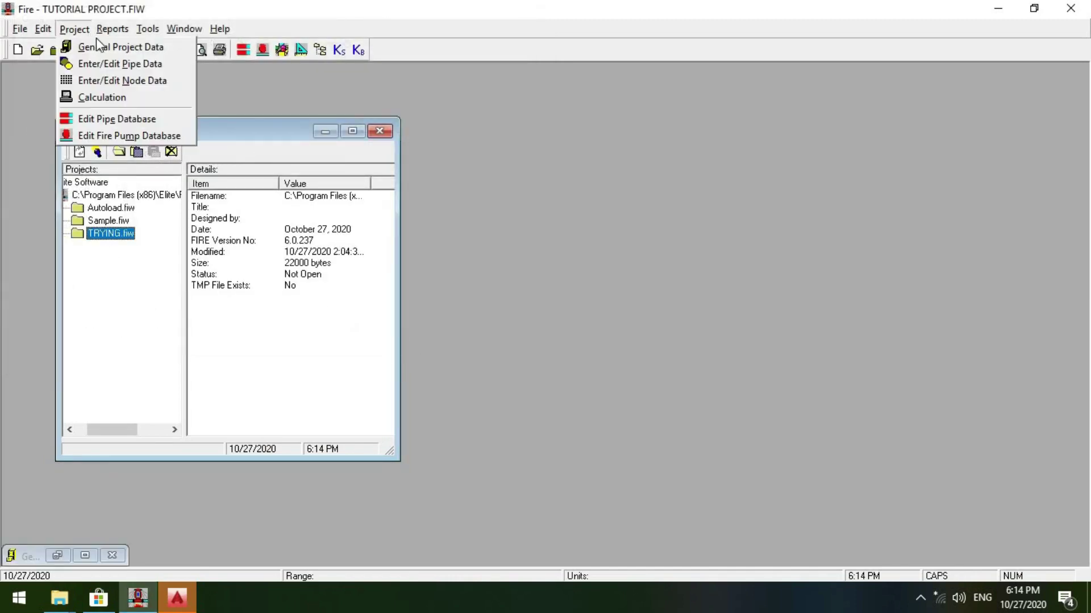
pyautogui.click(99, 46)
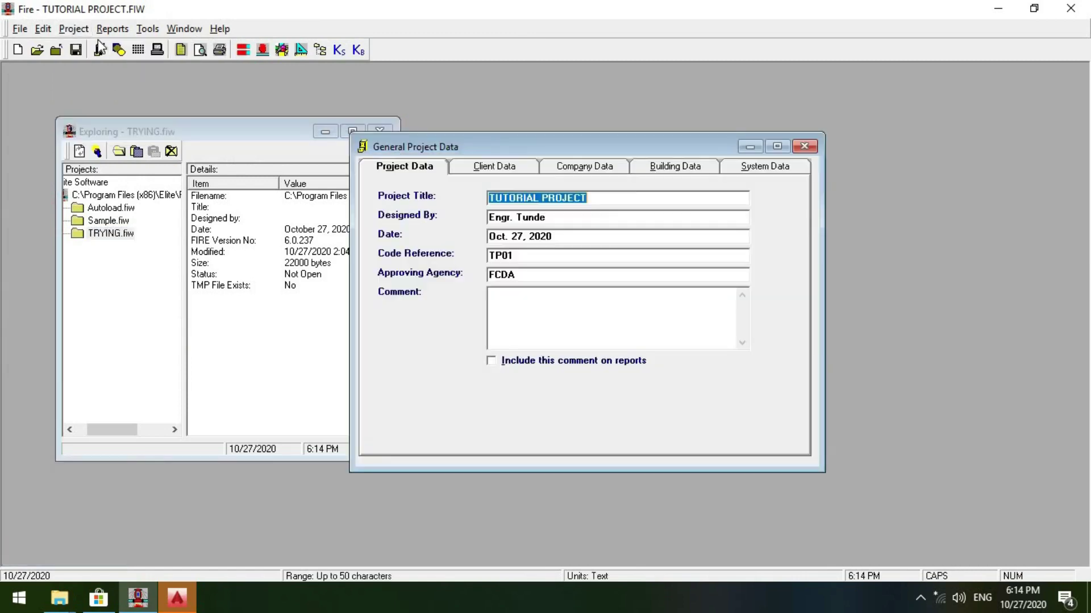
pyautogui.click(496, 166)
pyautogui.click(550, 171)
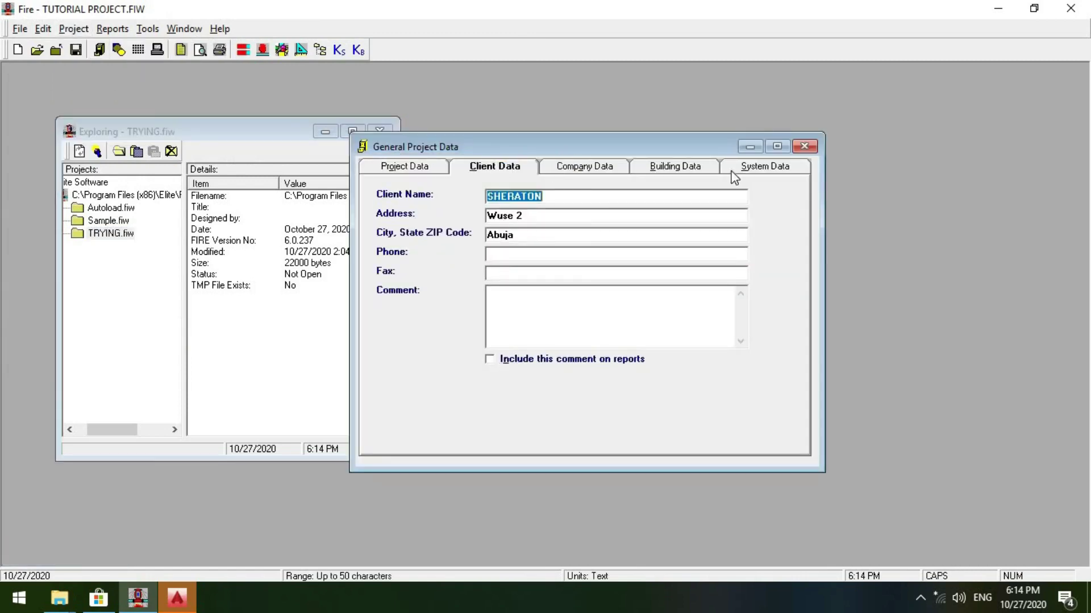
pyautogui.click(805, 146)
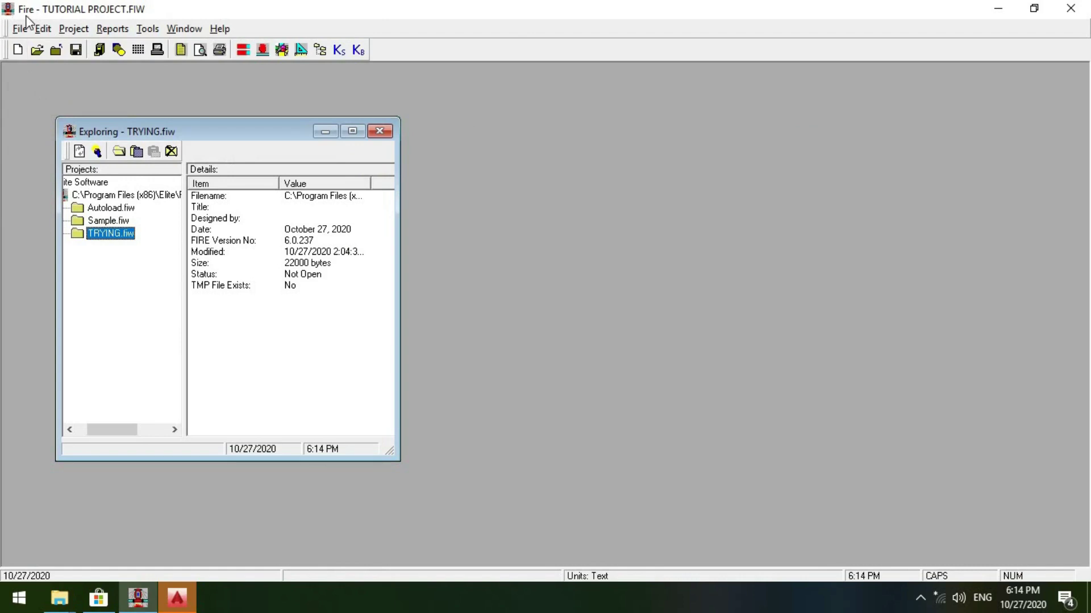
# Step: Reopen the General Project Data window and view the building data
pyautogui.click(74, 29)
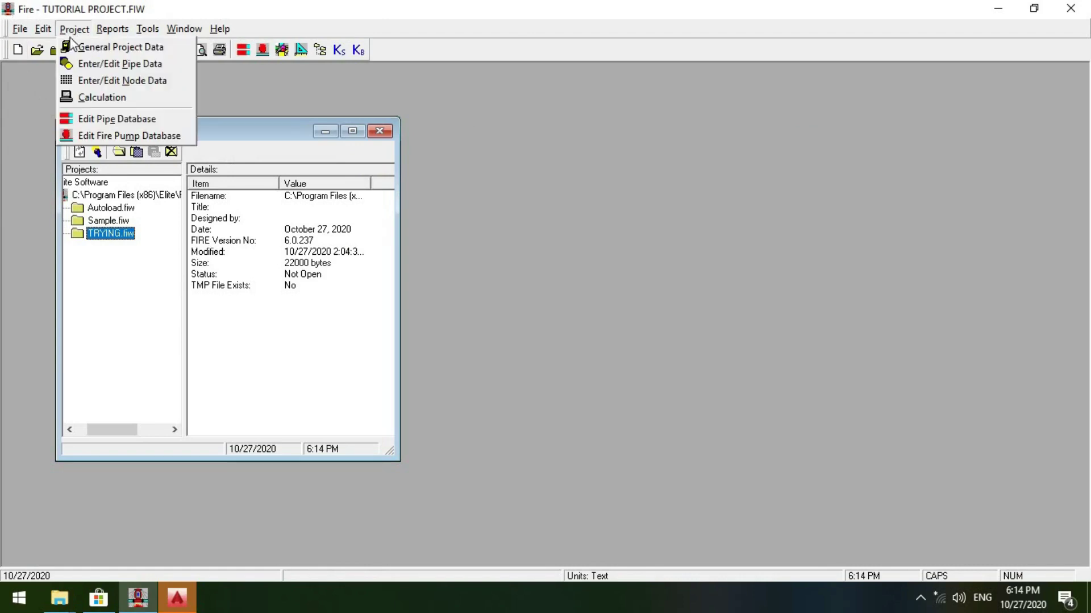
pyautogui.click(100, 45)
pyautogui.click(704, 165)
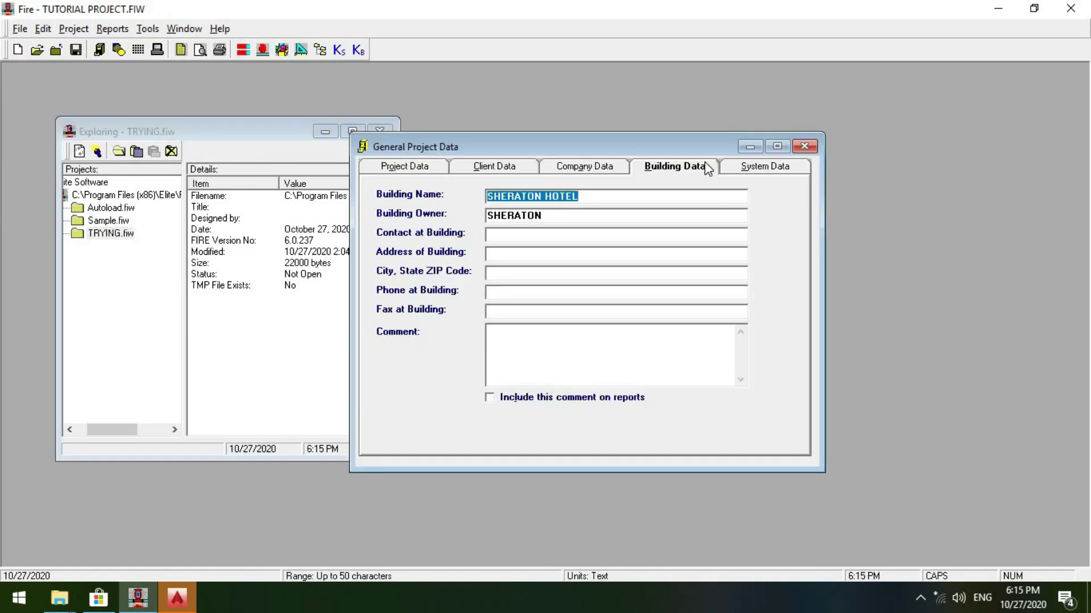